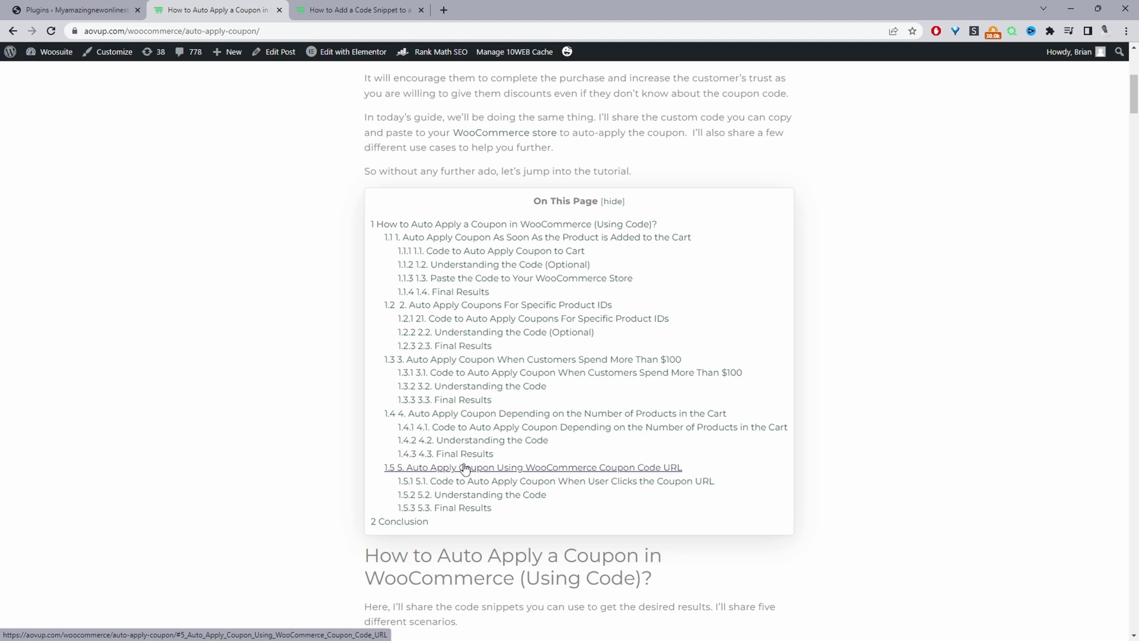
Copy the full code snippet under section 1.1, Code to Auto Apply Coupon to Cart, from the article
scroll(653, 427, "down", 5)
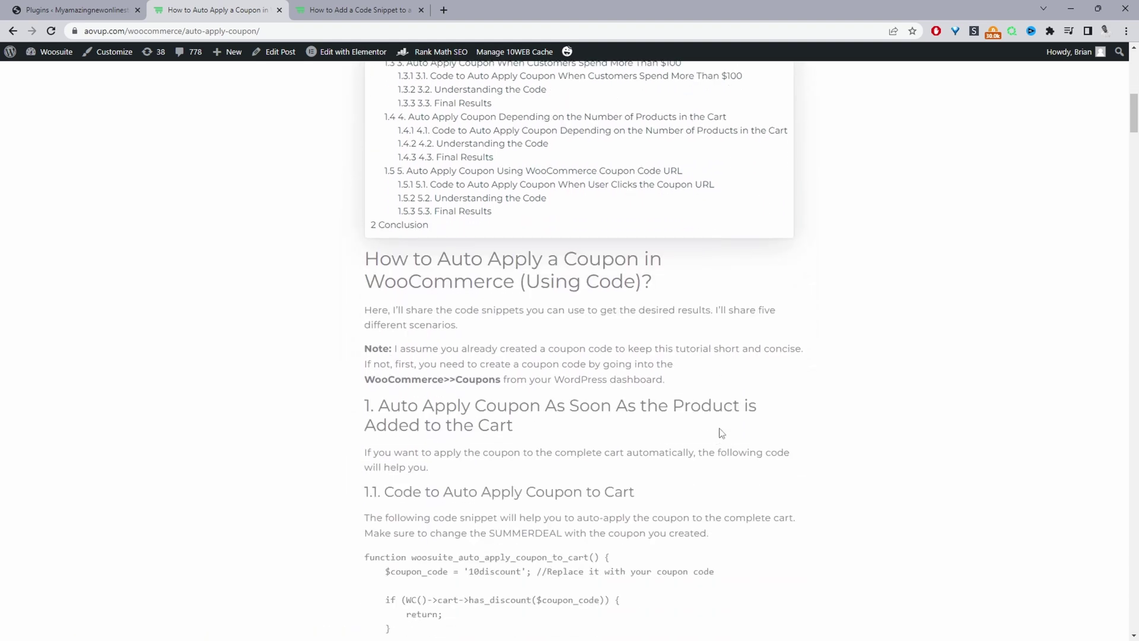
scroll(721, 433, "down", 2)
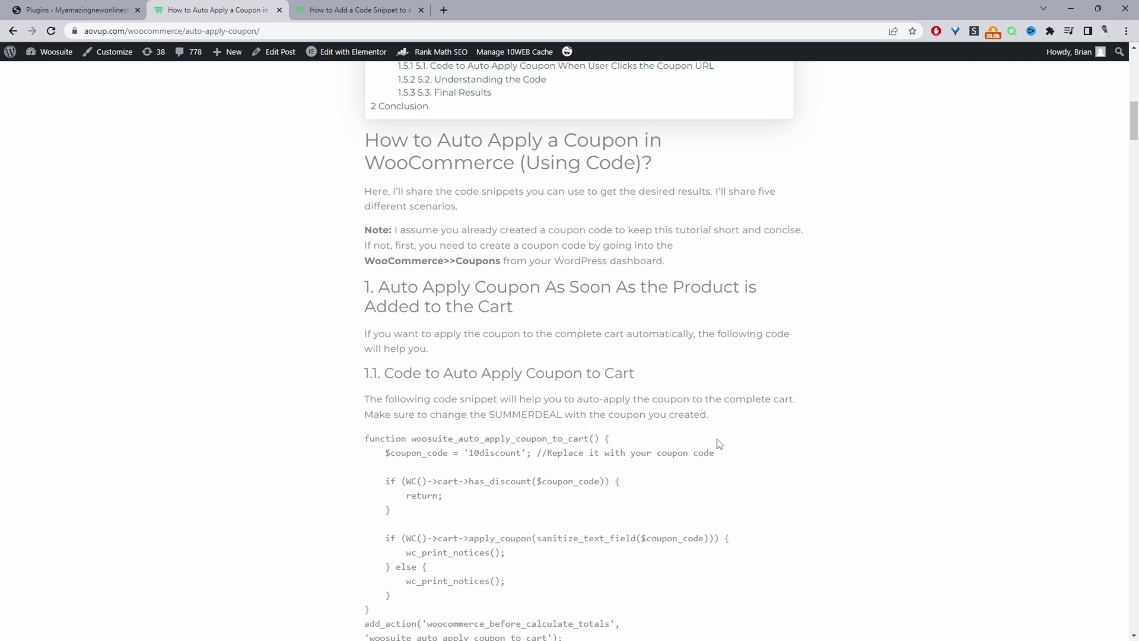
scroll(718, 443, "down", 4)
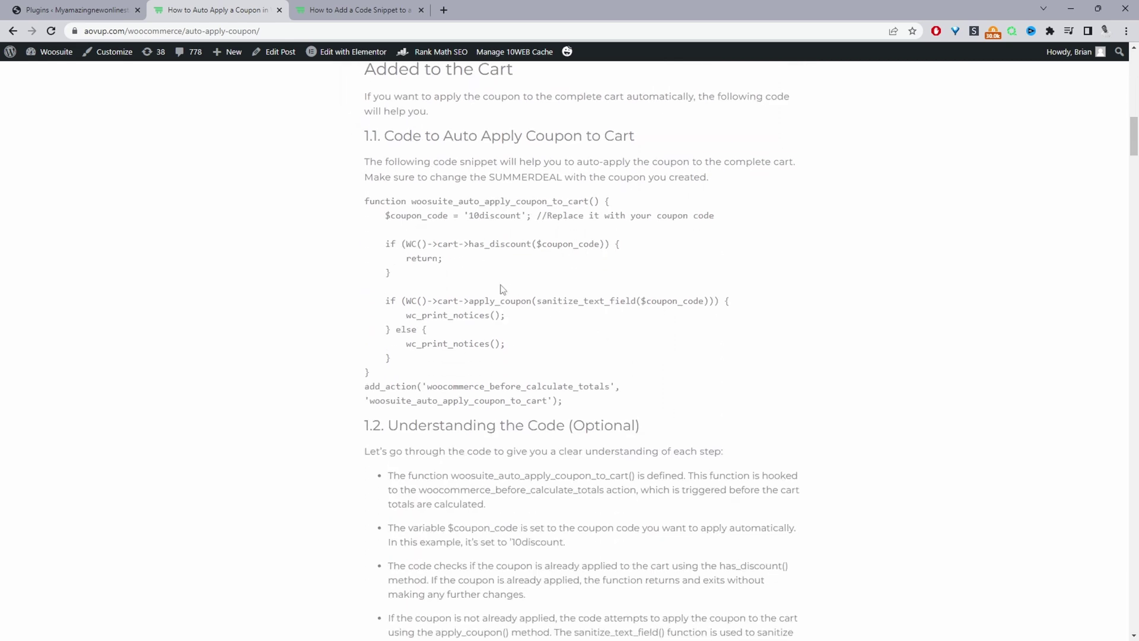
scroll(487, 285, "down", 9)
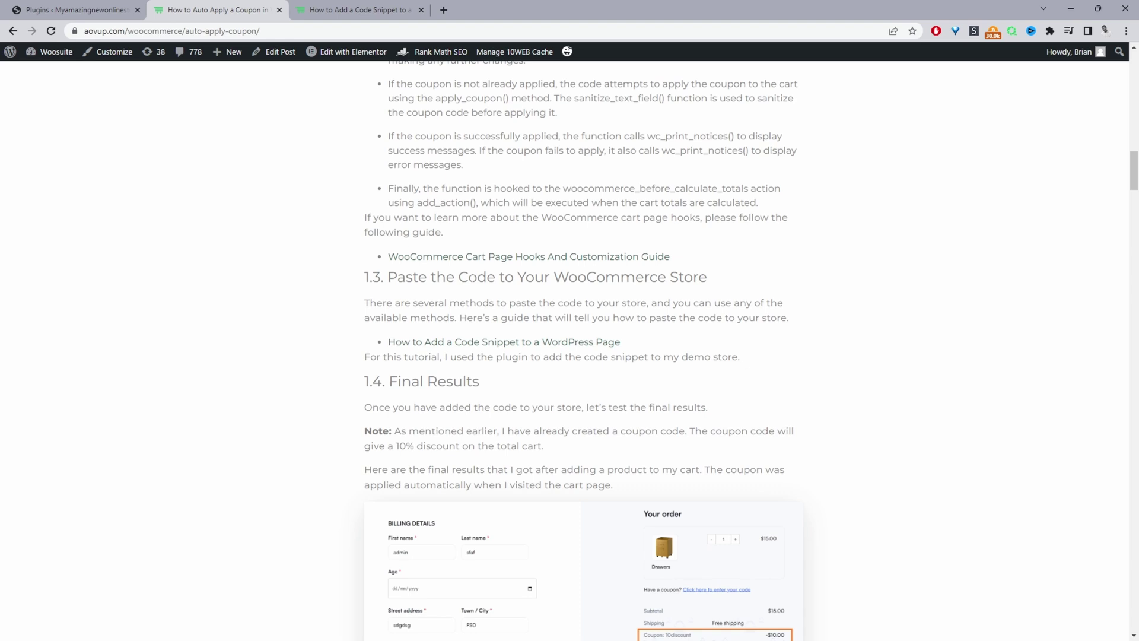
scroll(467, 287, "up", 20)
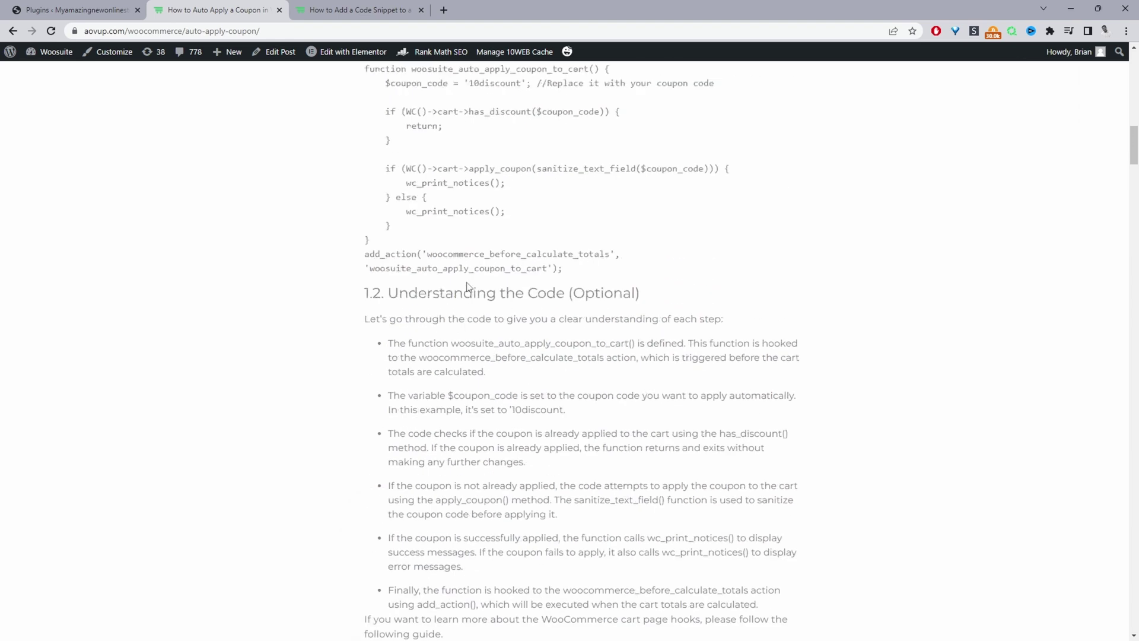
scroll(467, 287, "down", 3)
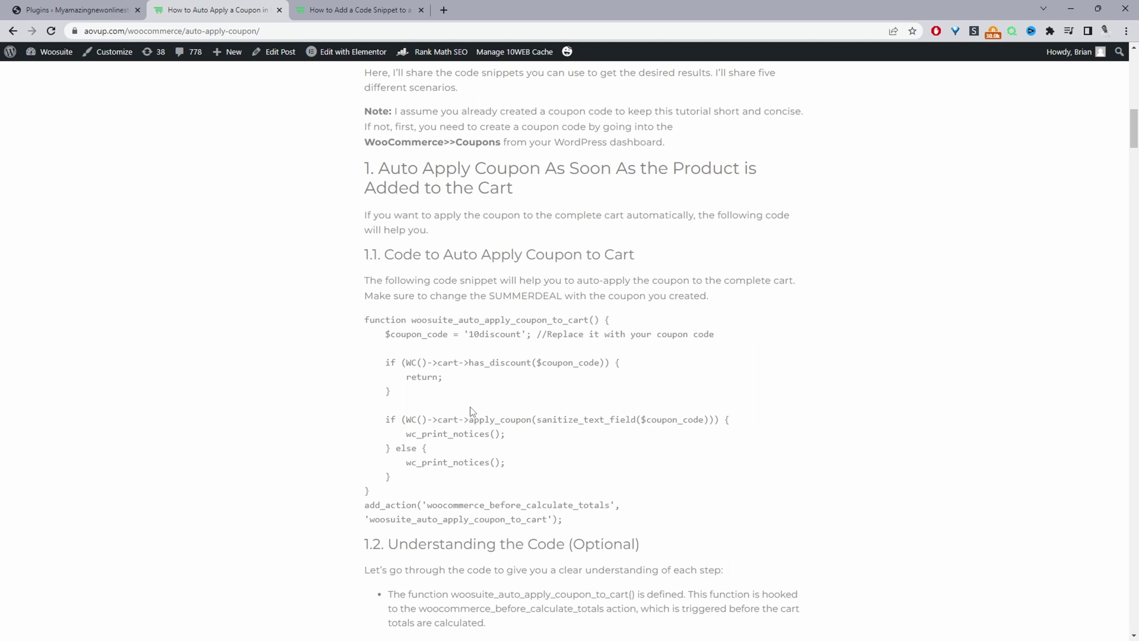
scroll(470, 415, "down", 2)
left_click_drag(584, 410, 364, 201)
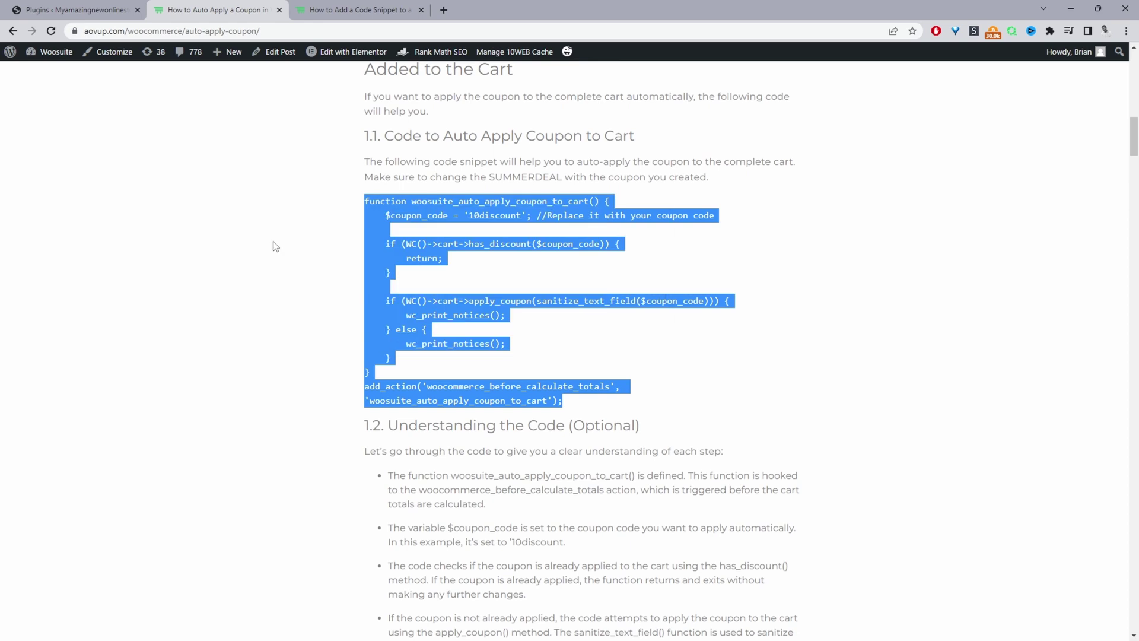
Switch to the store's WordPress admin and open the list of WooCommerce coupons
left_click(89, 10)
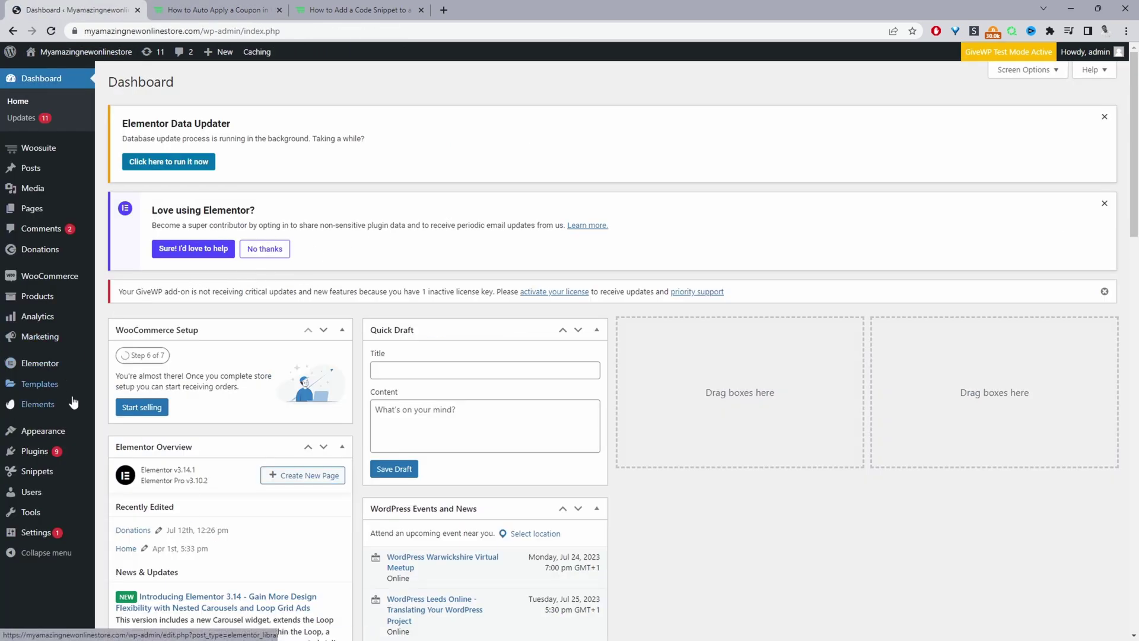
mouse_move(49, 336)
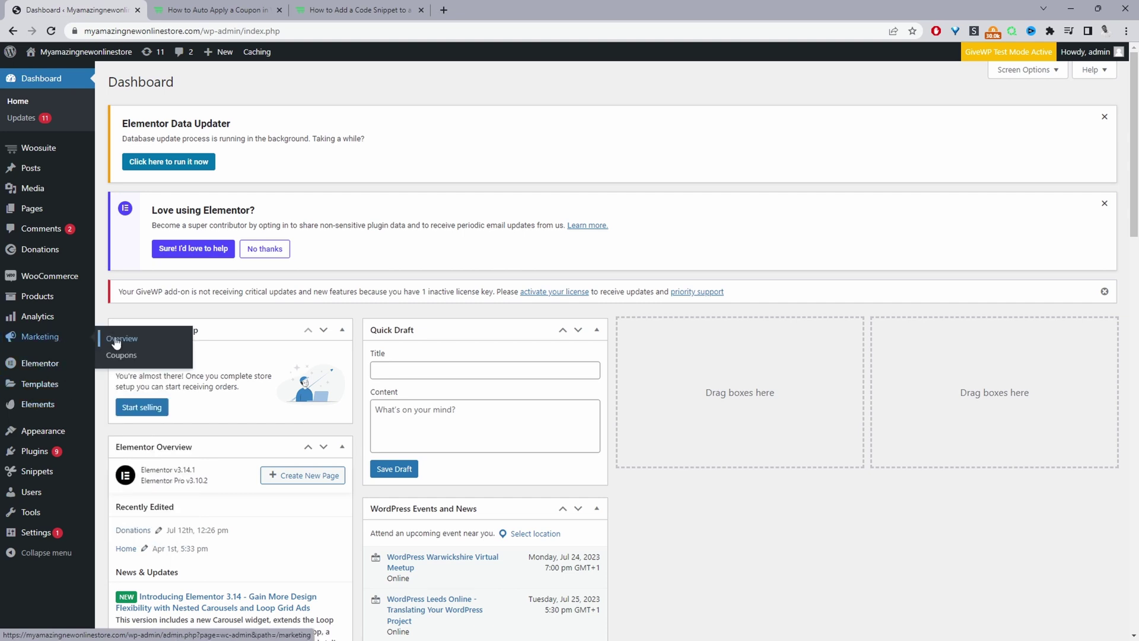
left_click(126, 356)
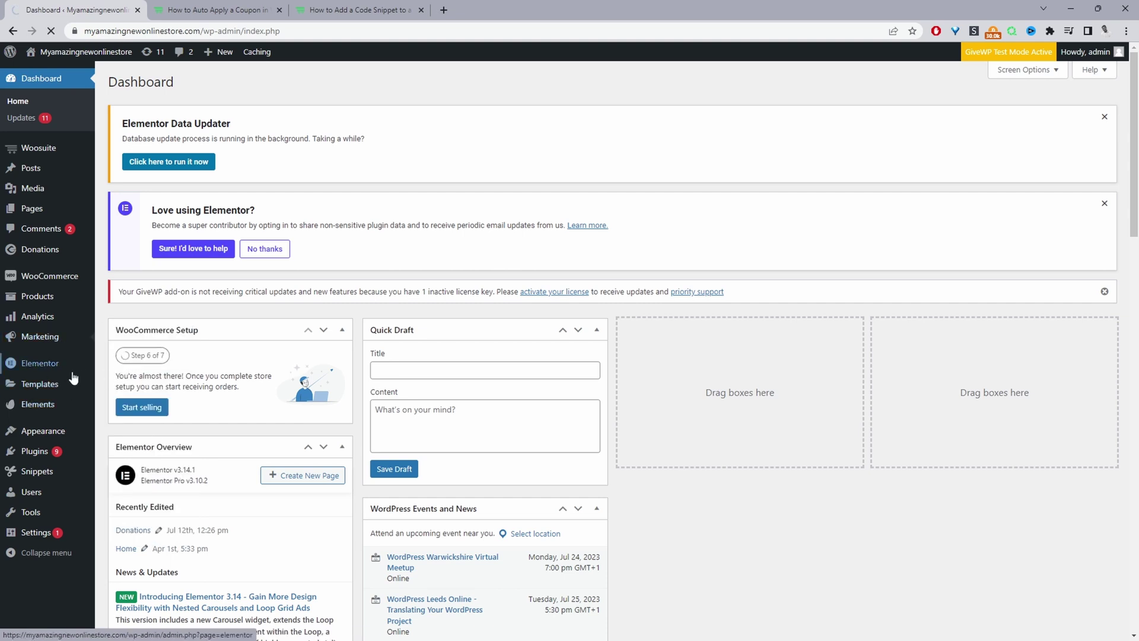
scroll(127, 365, "down", 3)
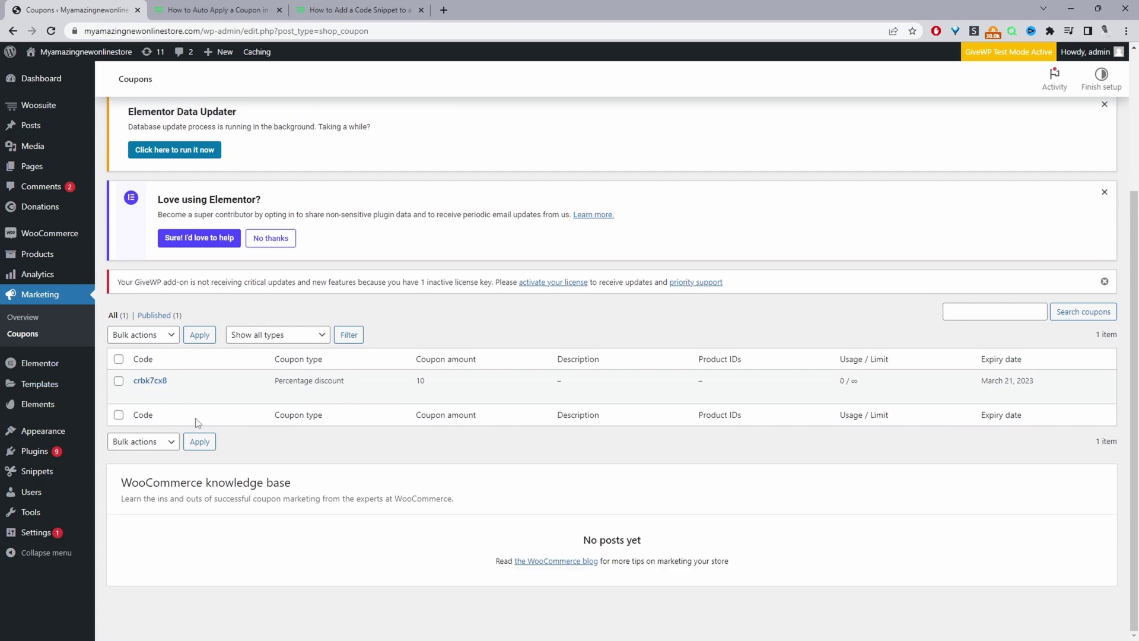
scroll(196, 422, "up", 3)
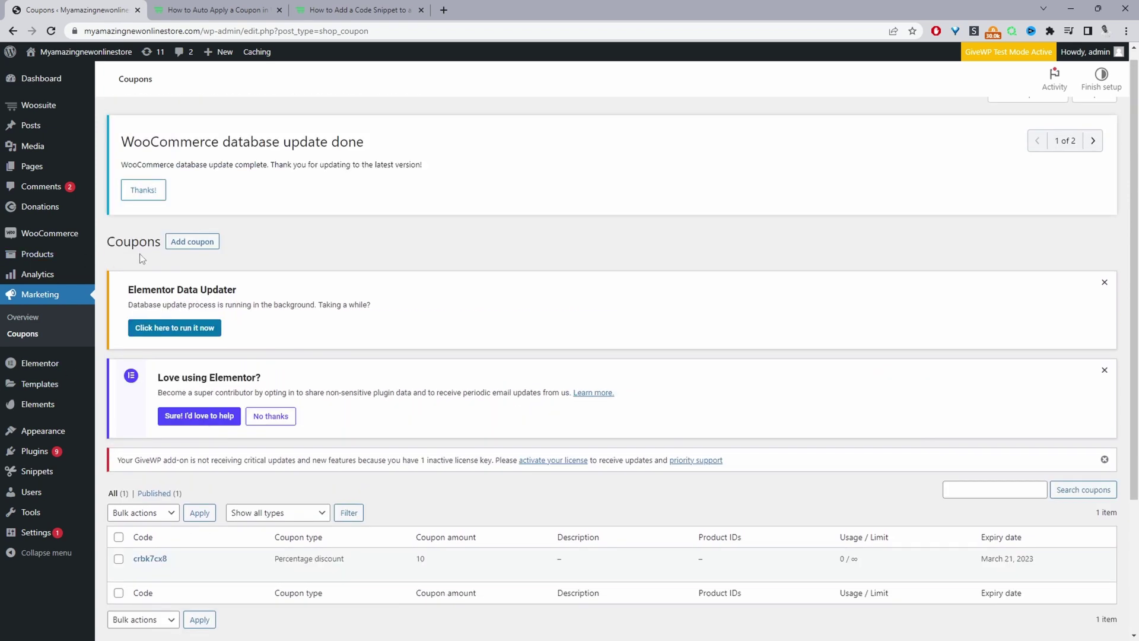
Add a new coupon with the coupon code fab10
left_click(181, 243)
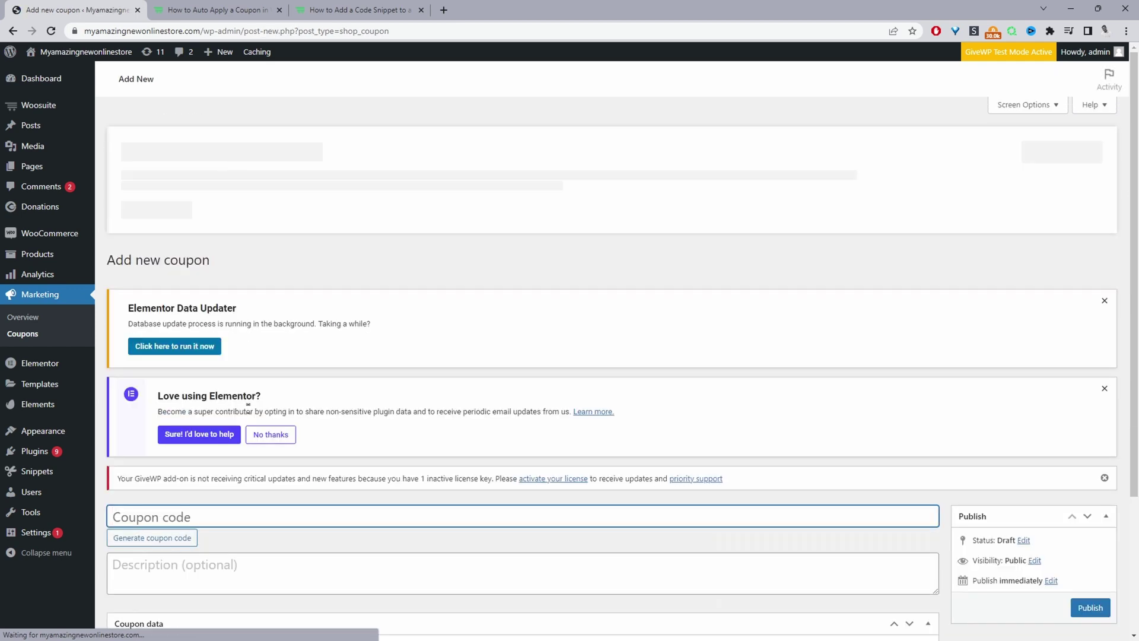
left_click(240, 513)
type("fa")
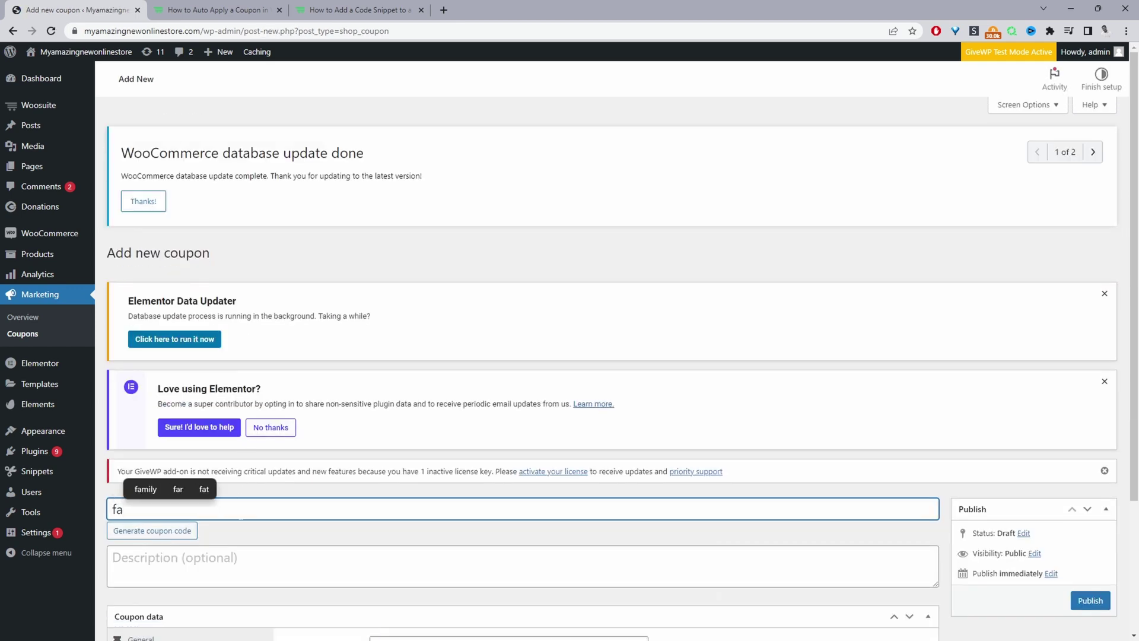
type("b10")
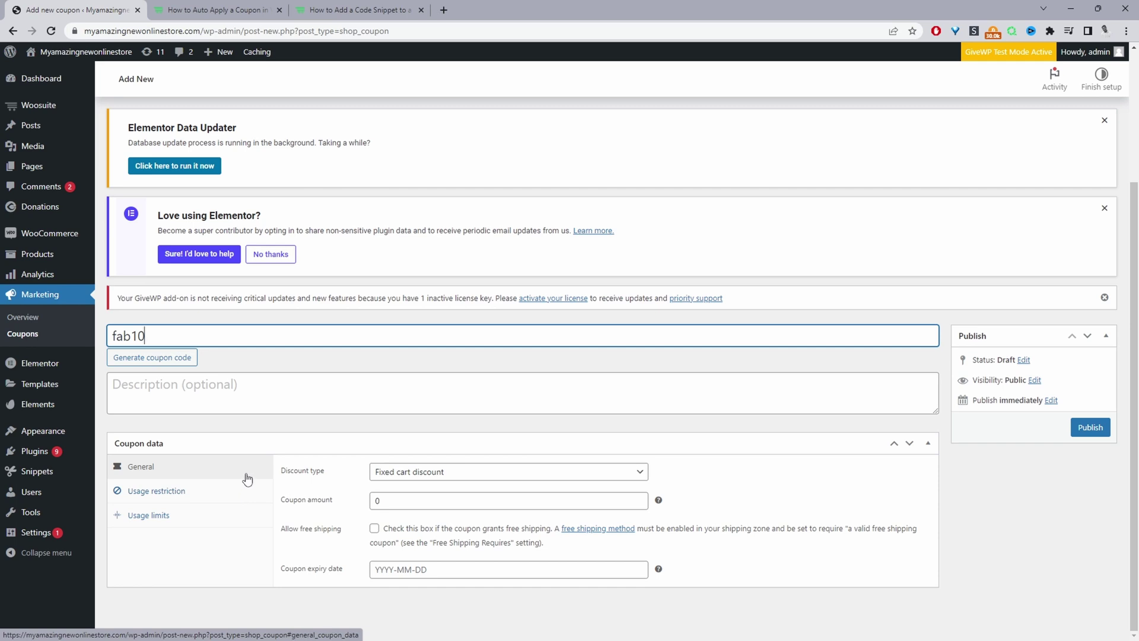
Give the coupon a percentage discount with an amount of 10 and publish it
left_click(395, 473)
left_click(395, 489)
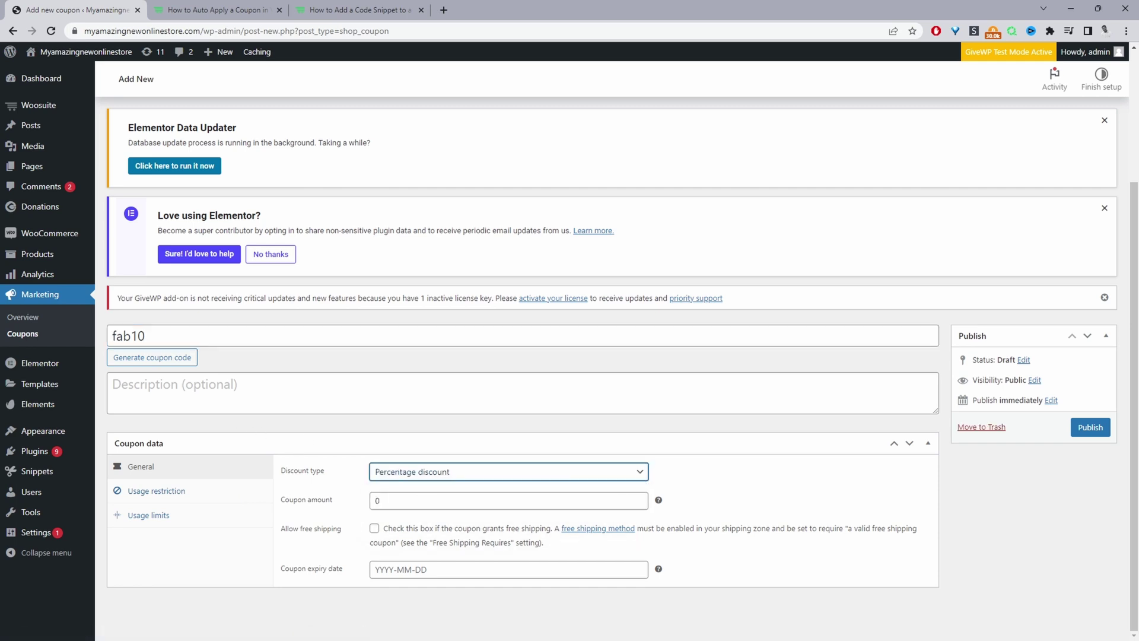
key("Tab")
type("10")
left_click(1080, 431)
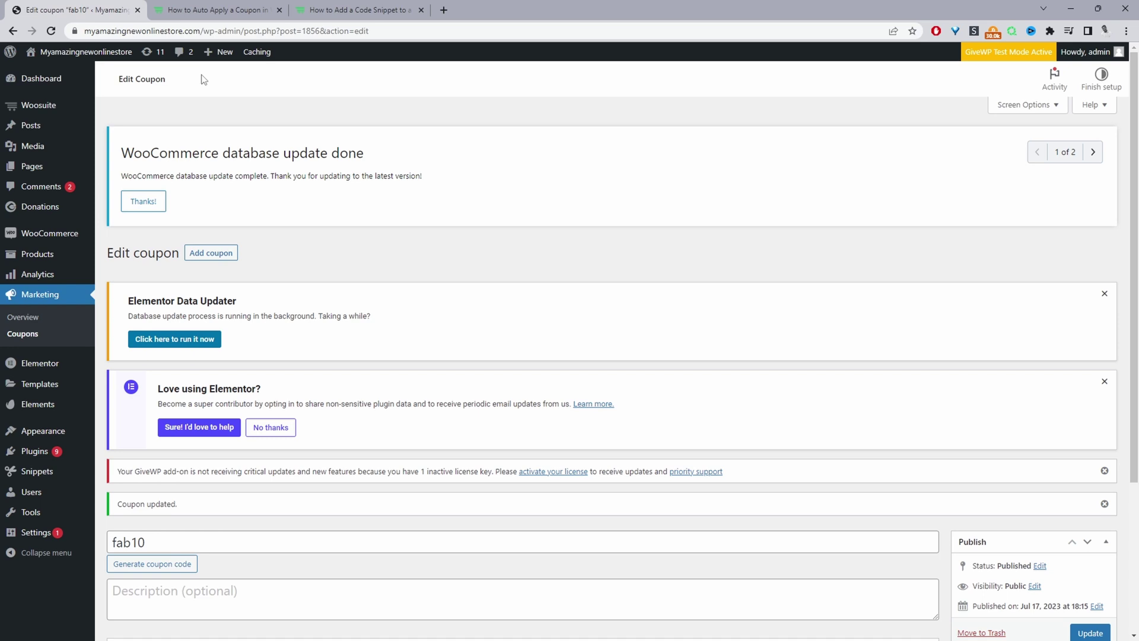
Look through the guide on adding a code snippet to a WordPress page for the available methods
left_click(196, 7)
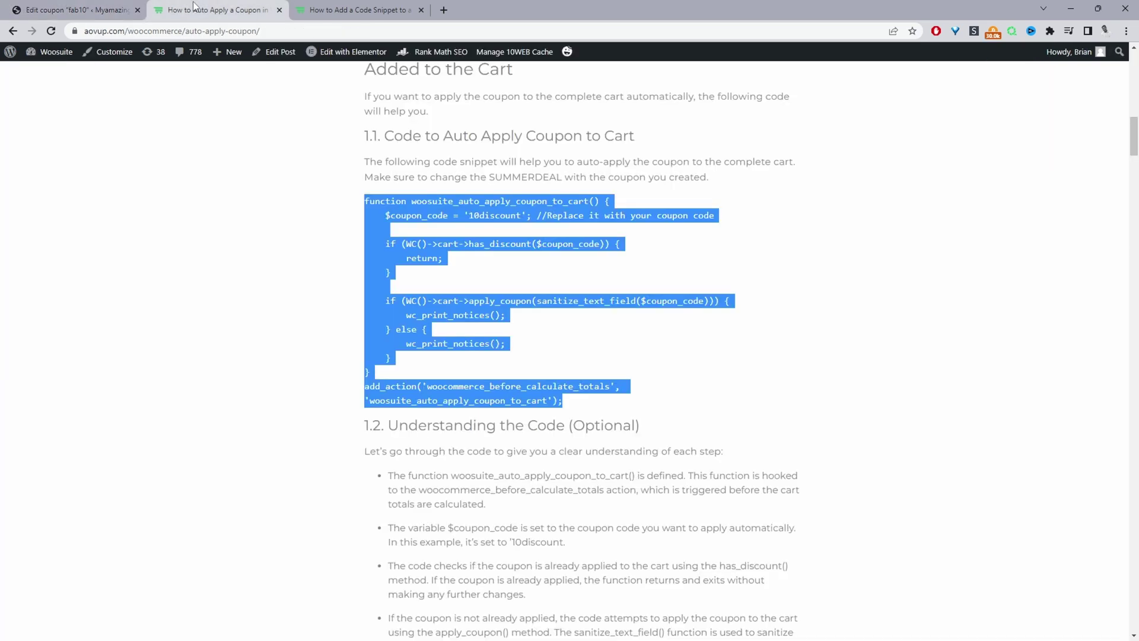
left_click(383, 7)
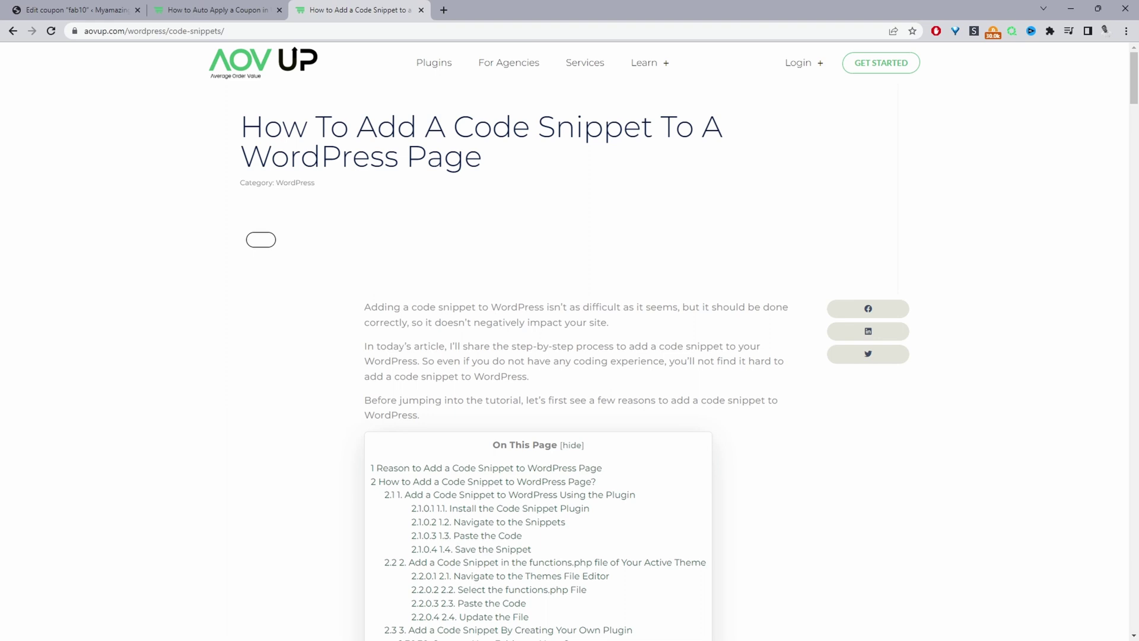
scroll(399, 349, "down", 3)
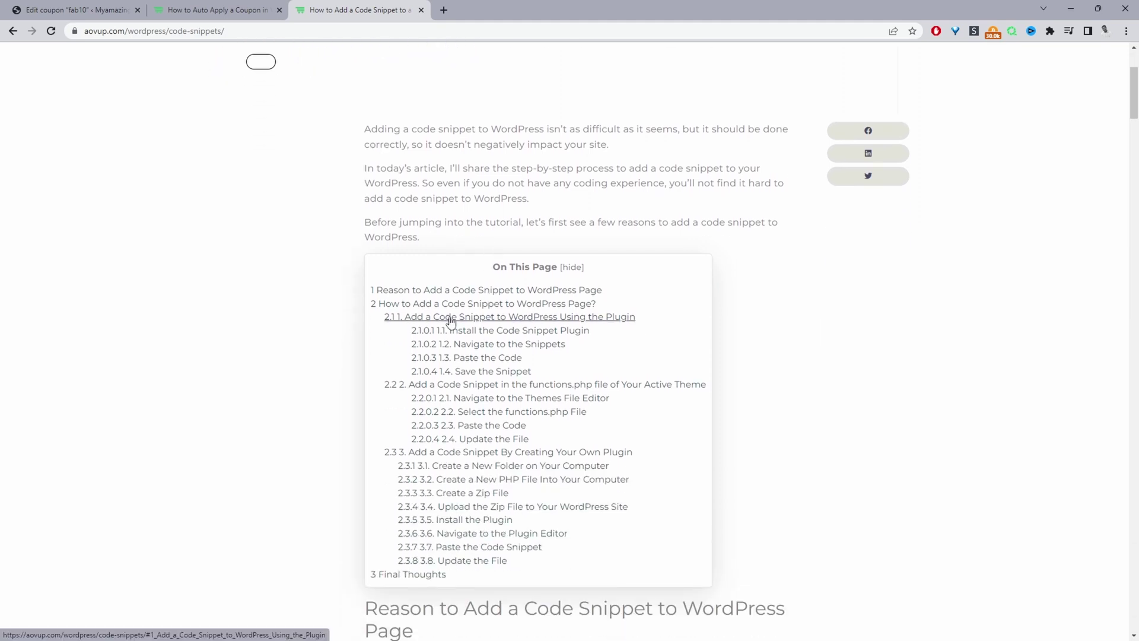
scroll(498, 347, "down", 2)
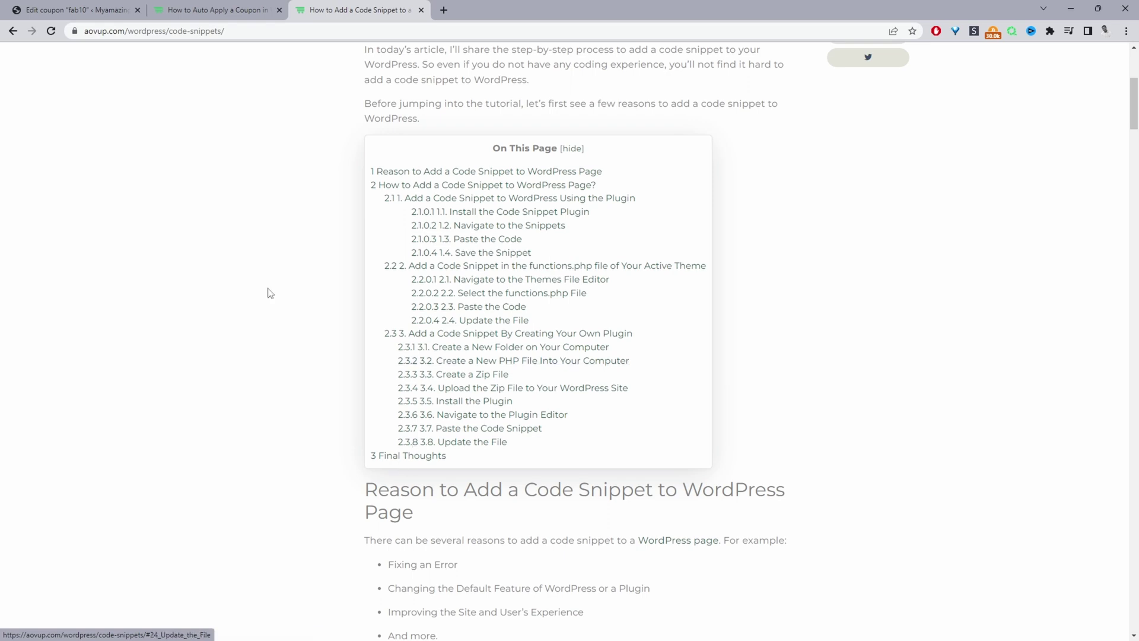
Return to the store's admin and create a new snippet containing the copied auto-apply coupon code as a PHP function
left_click(85, 12)
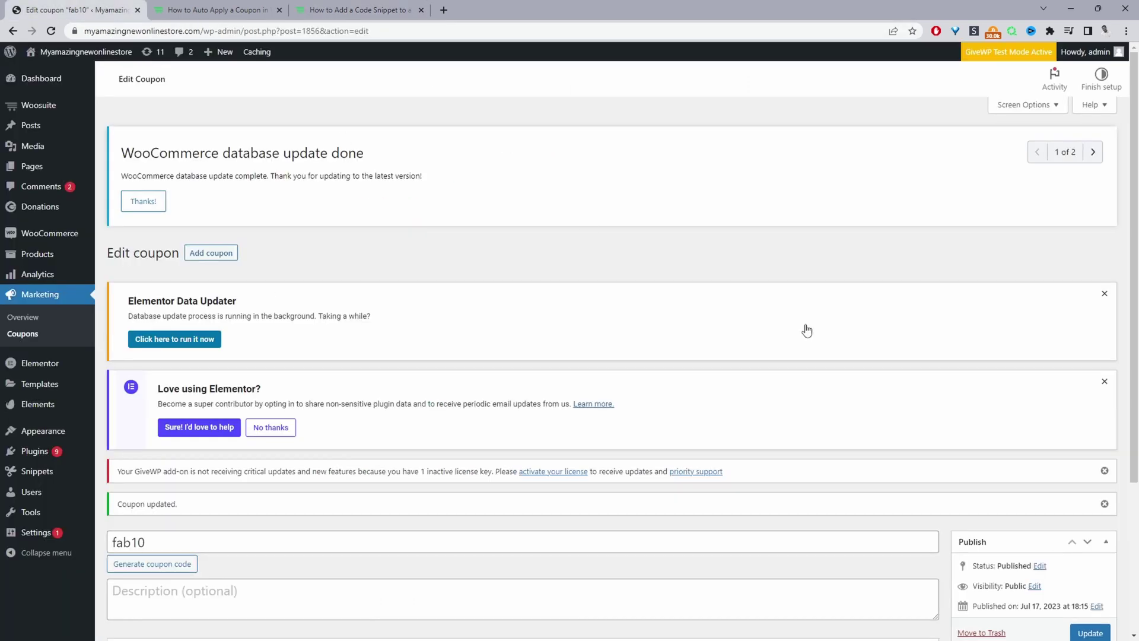
scroll(806, 328, "down", 2)
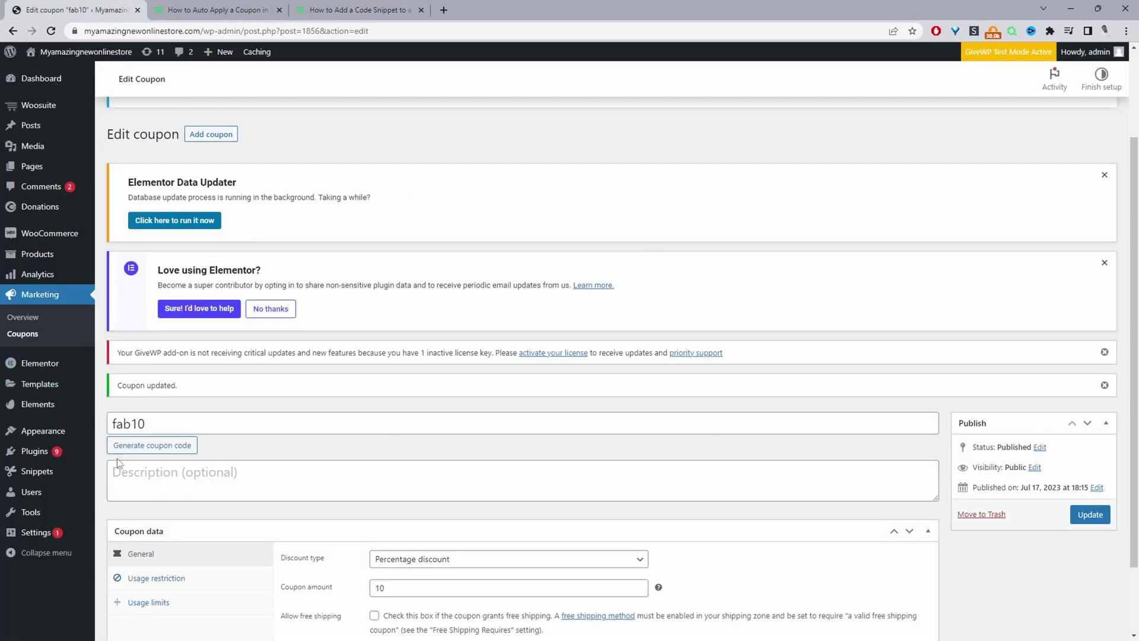
mouse_move(59, 457)
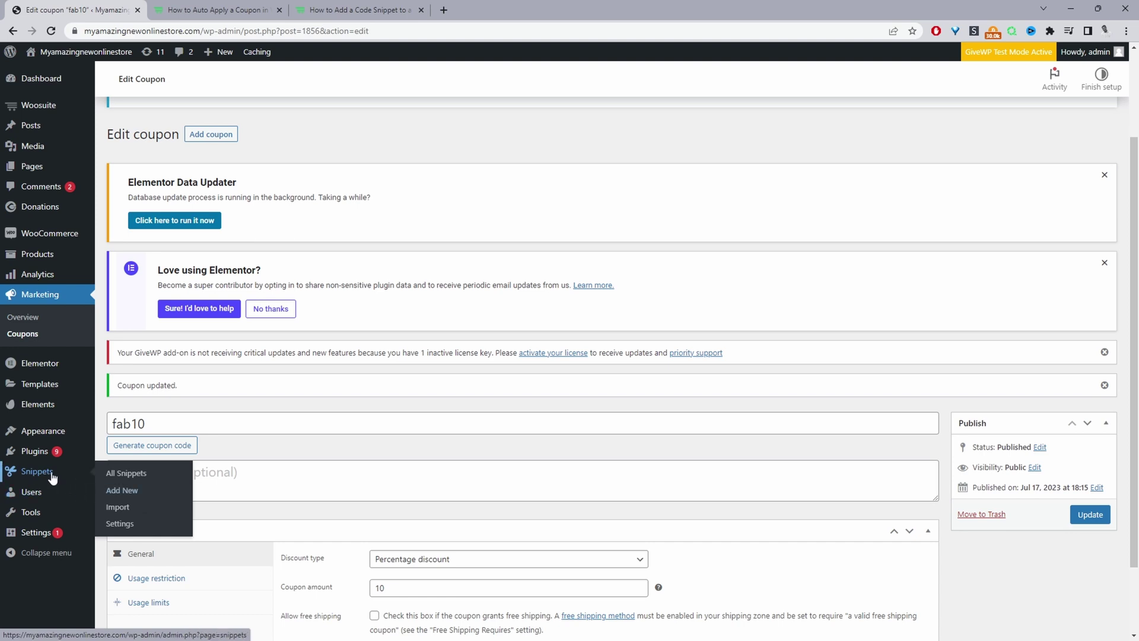
left_click(121, 492)
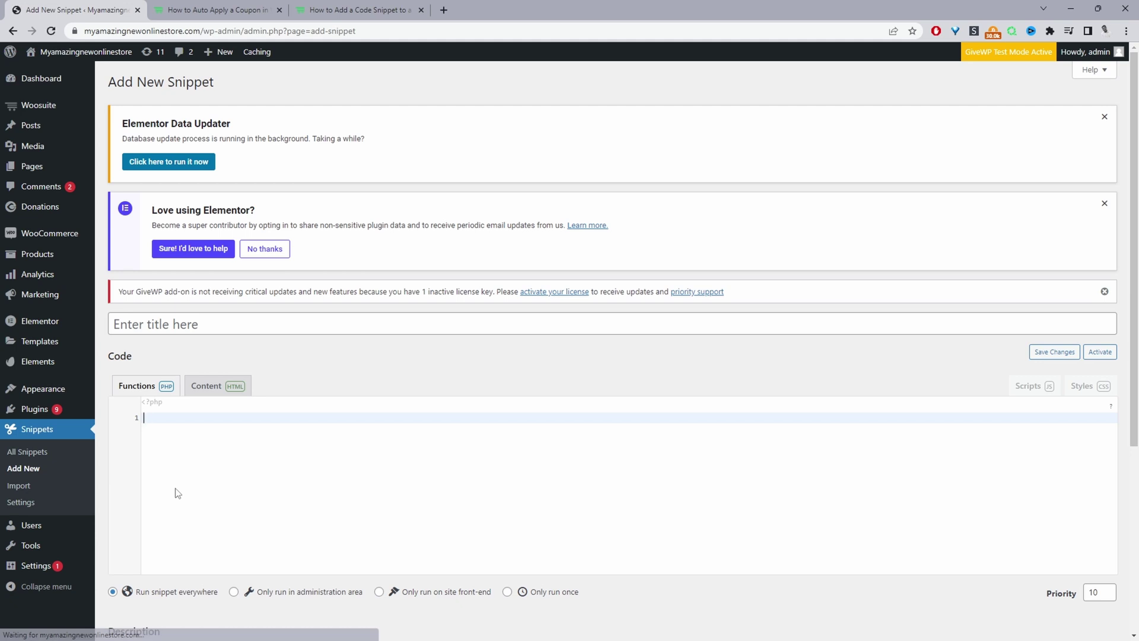
type("function woosuite_auto_apply_coupon_to_cart() {     $coupon_code = '10discount'; //Replace it with your coupon code      if (WC()->cart->has_discount($coupon_code)) {         return;     }      if (WC()->cart->apply_coupon(sanitize_text_field($coupon_code))) {         wc_print_notices();     } else {         wc_print_notices();     } } add_action('woocommerce_before_calculate_totals', 'woosuite_auto_apply_coupon_to_cart');")
Title the new snippet "auto coupon 10 off"
left_click(197, 327)
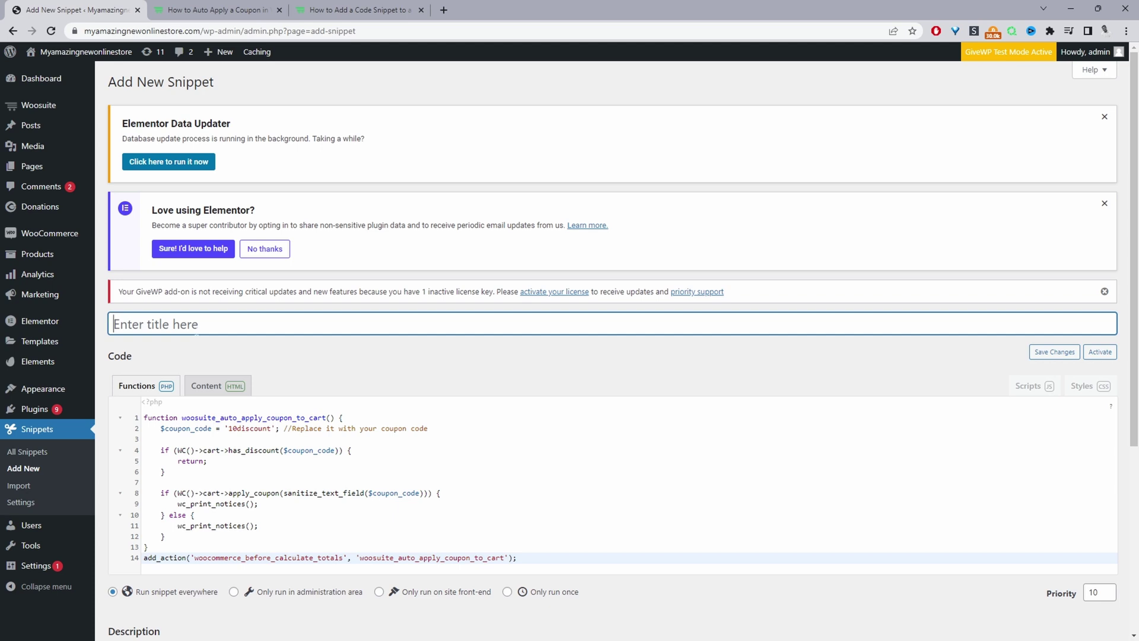
type("auto ")
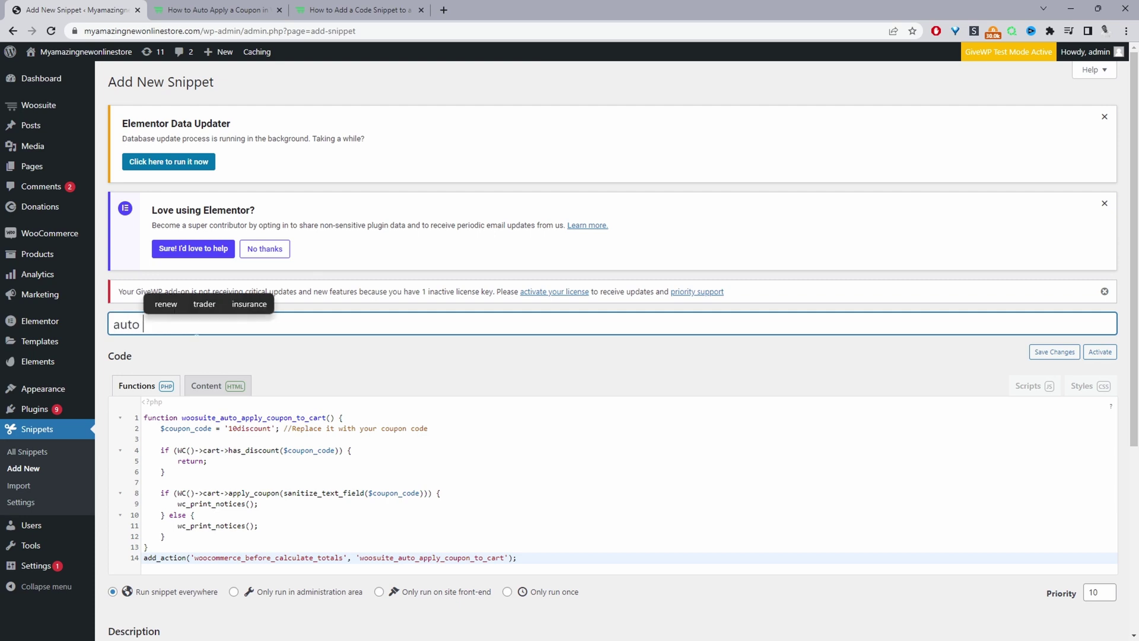
type("coupon")
scroll(611, 356, "down", 4)
type("10 off")
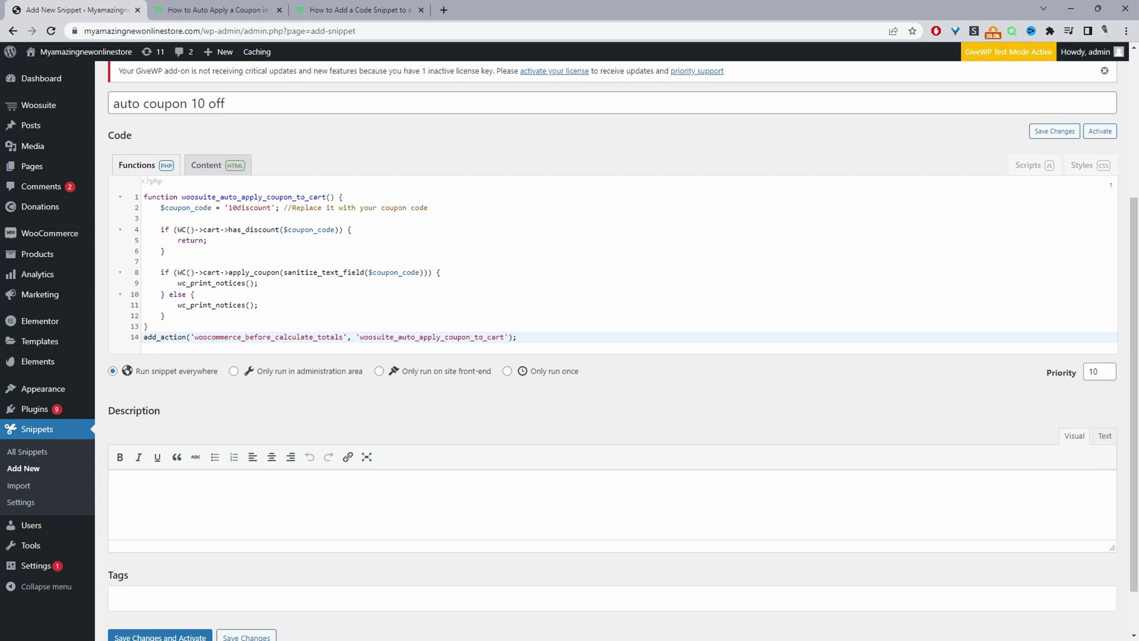
Replace the $coupon_code value in the snippet with fab10, and save and activate the snippet
left_click_drag(233, 208, 268, 208)
left_click(276, 207)
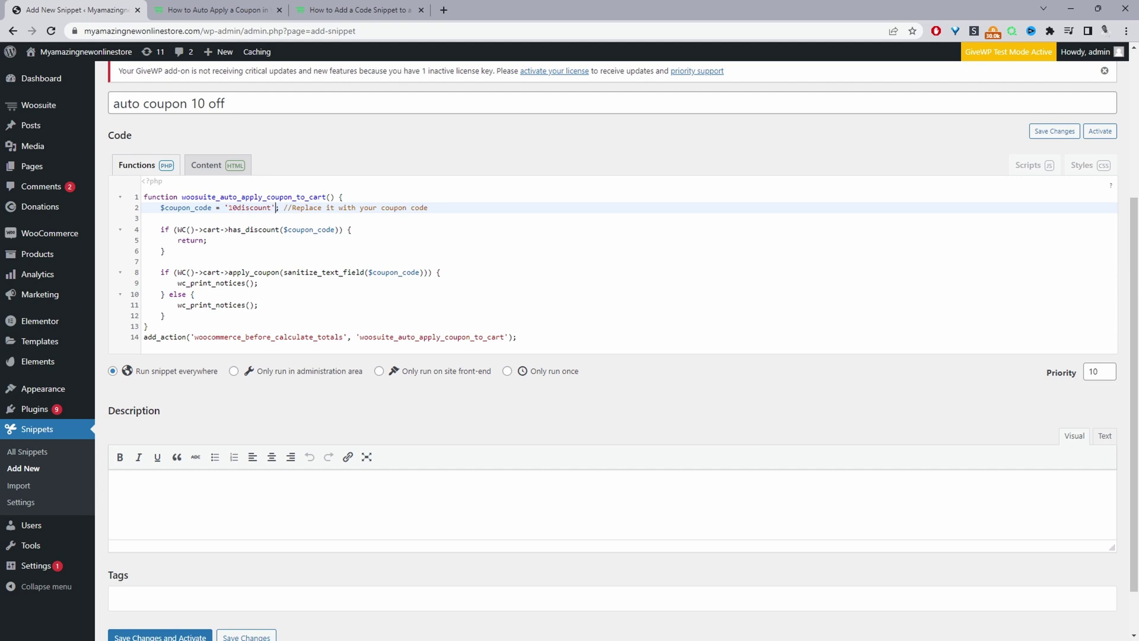
left_click_drag(228, 208, 272, 207)
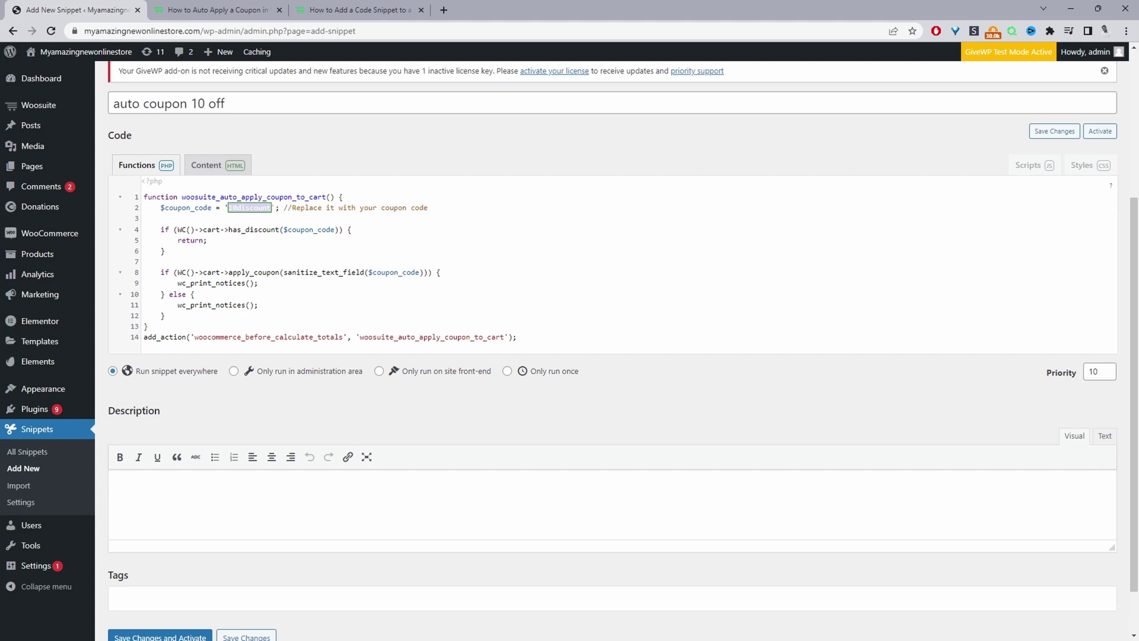
type("fab10")
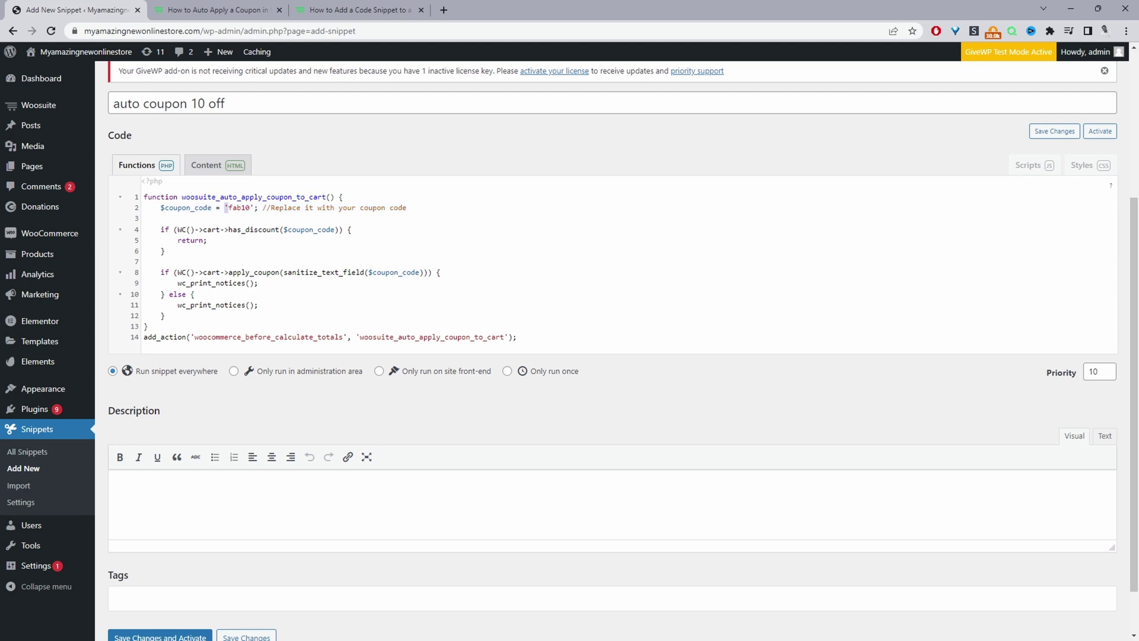
left_click(254, 208)
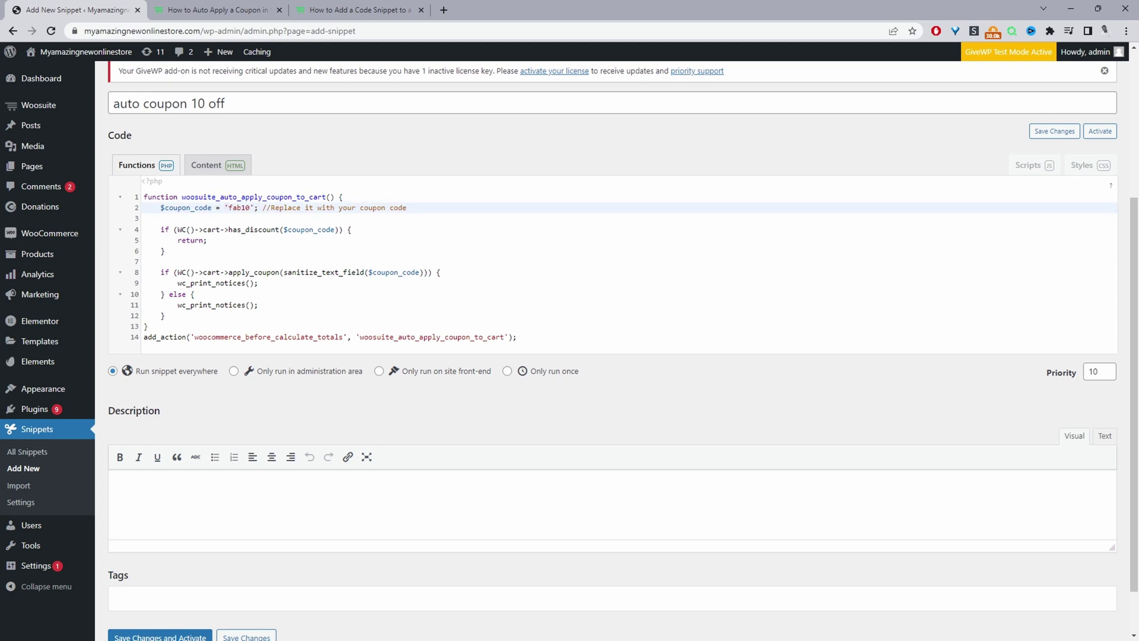
left_click_drag(228, 208, 241, 208)
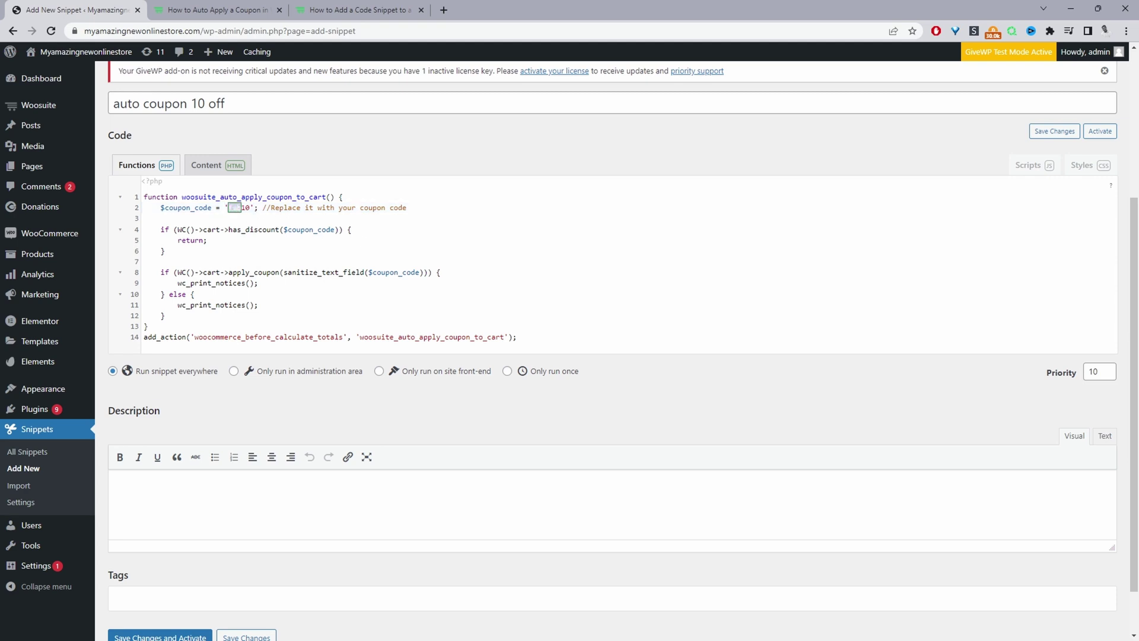
left_click(165, 251)
scroll(164, 251, "down", 1)
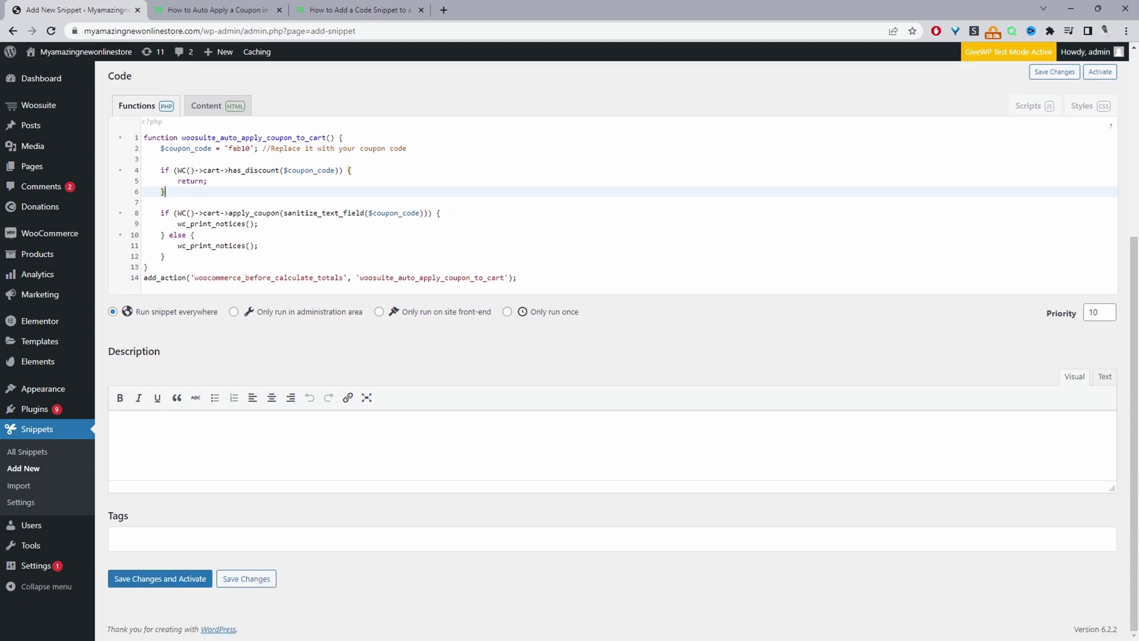
left_click(145, 579)
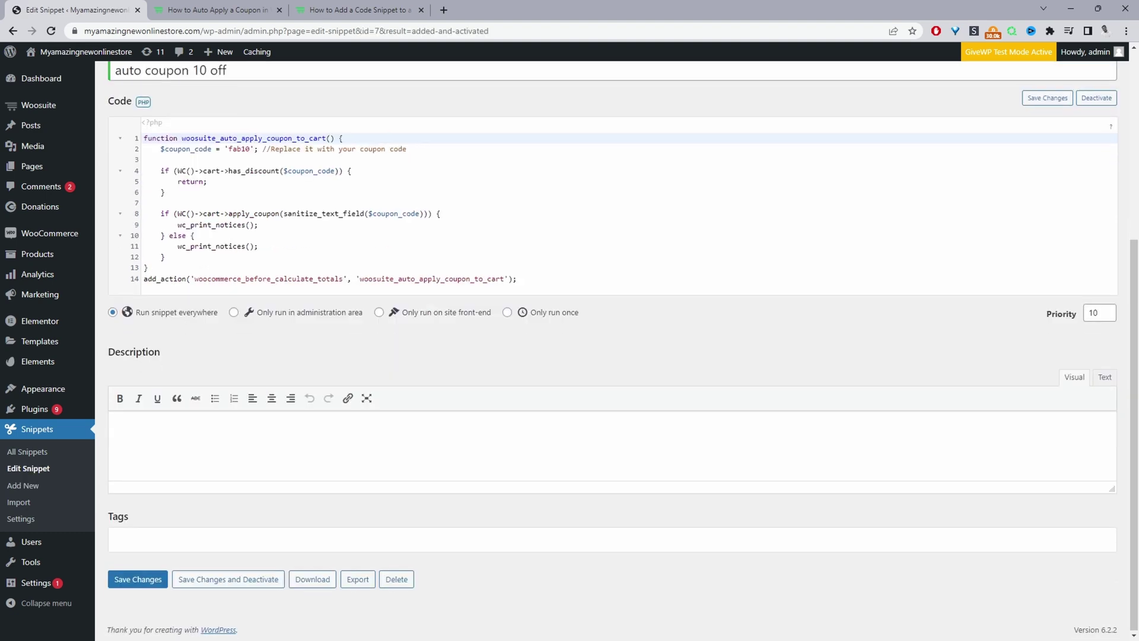
Open the storefront's shop page in a new tab and add AG1 Pill Form to the cart to check the applied coupon
scroll(91, 236, "up", 3)
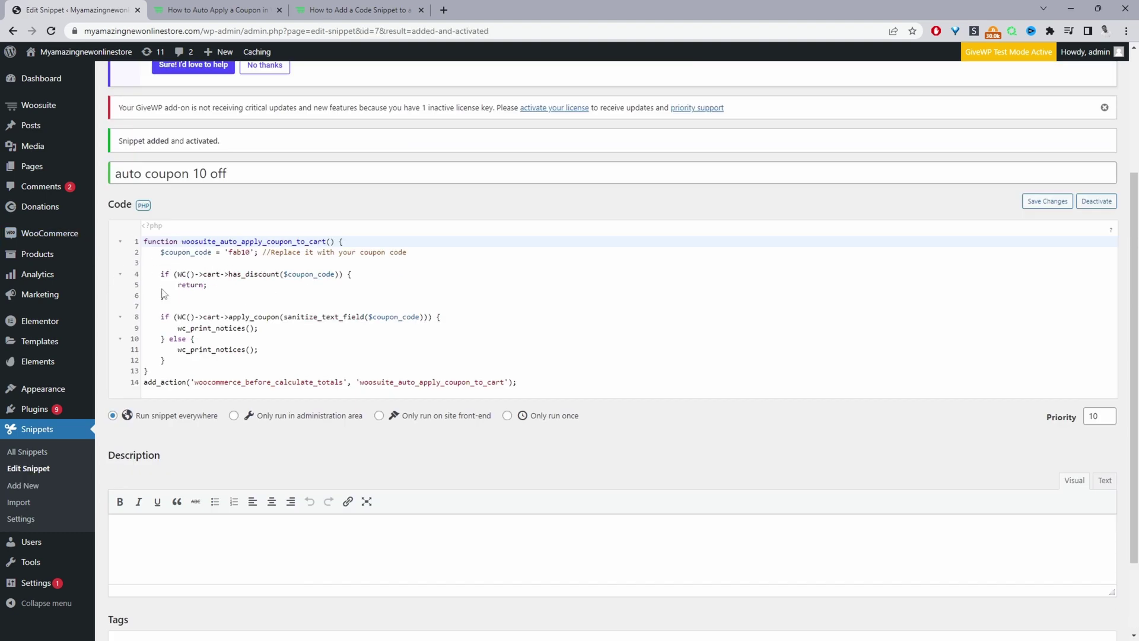
mouse_move(82, 55)
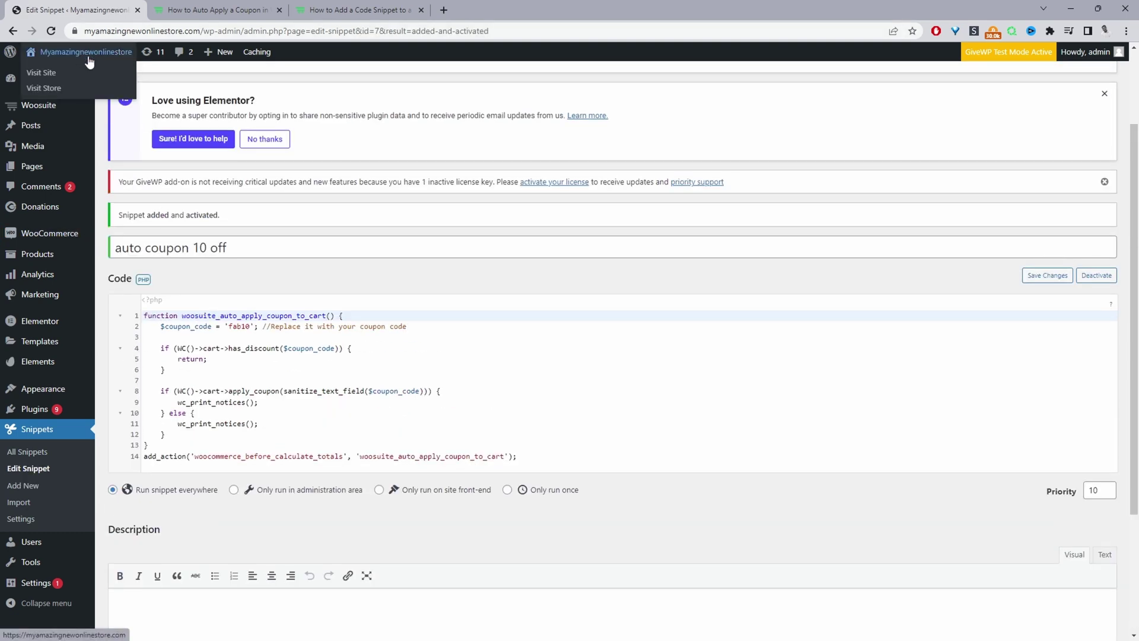
middle_click(76, 90)
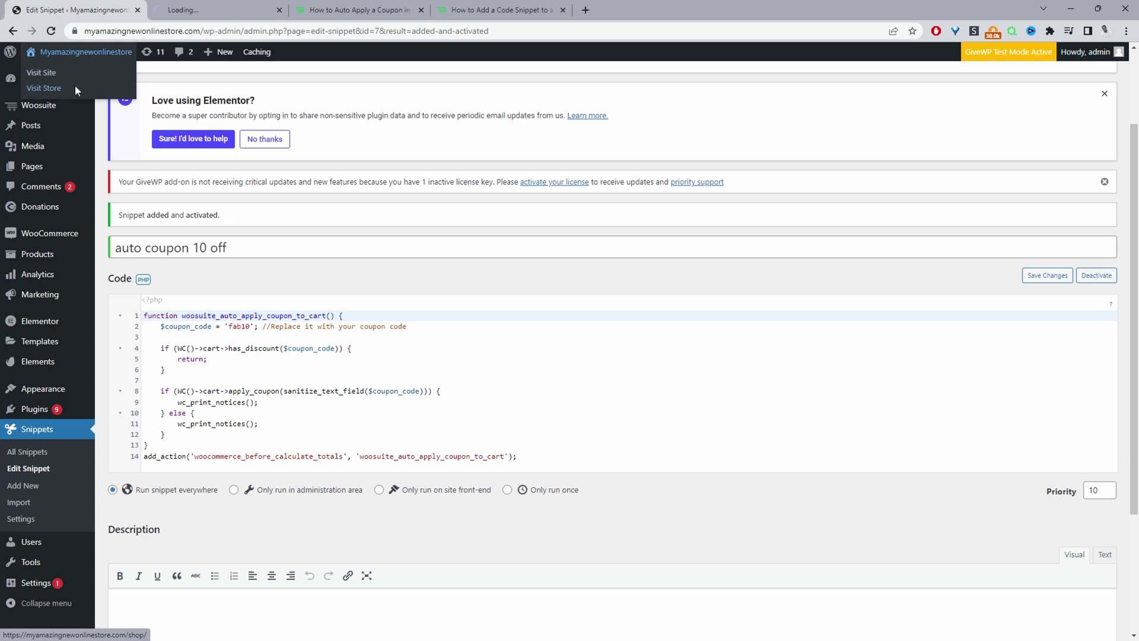
key("ctrl+Tab")
scroll(451, 178, "down", 5)
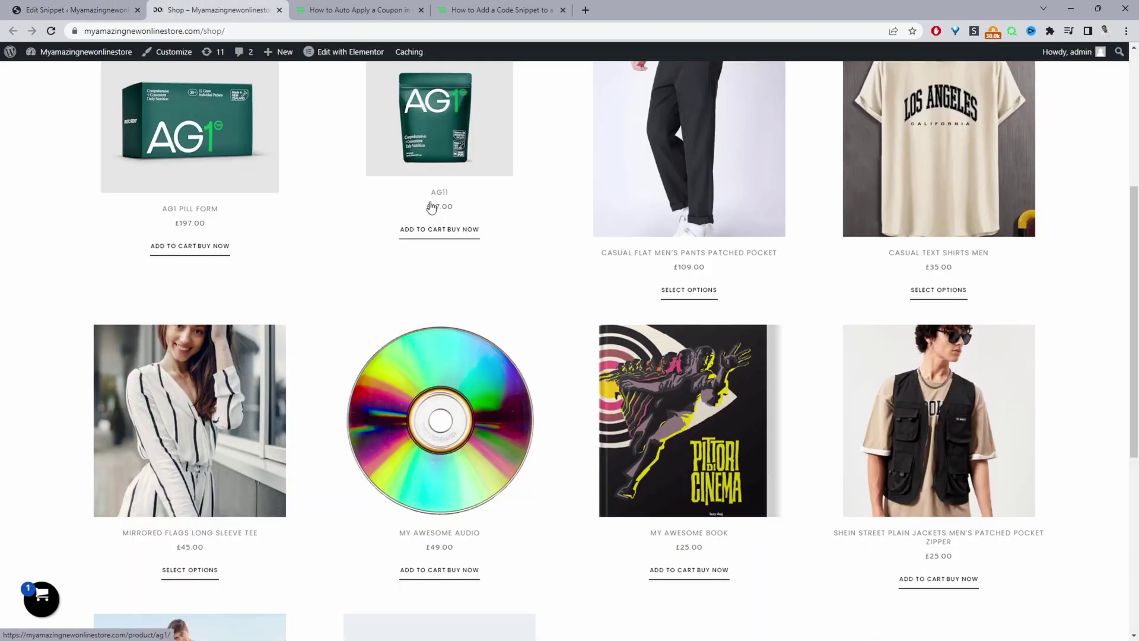
left_click(176, 249)
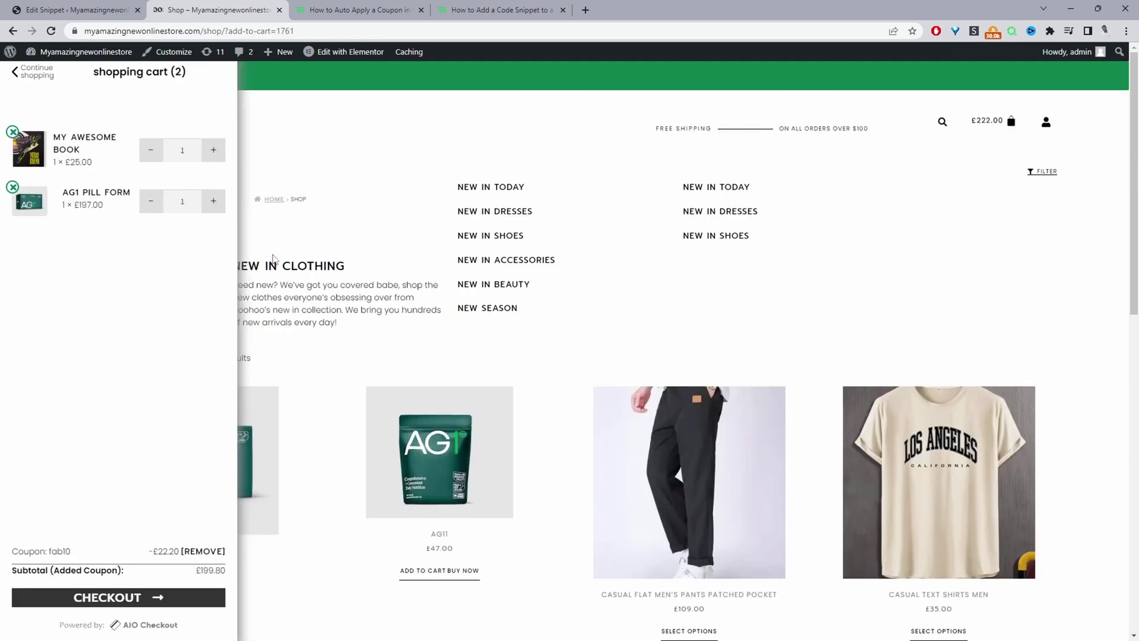
left_click_drag(71, 551, 47, 551)
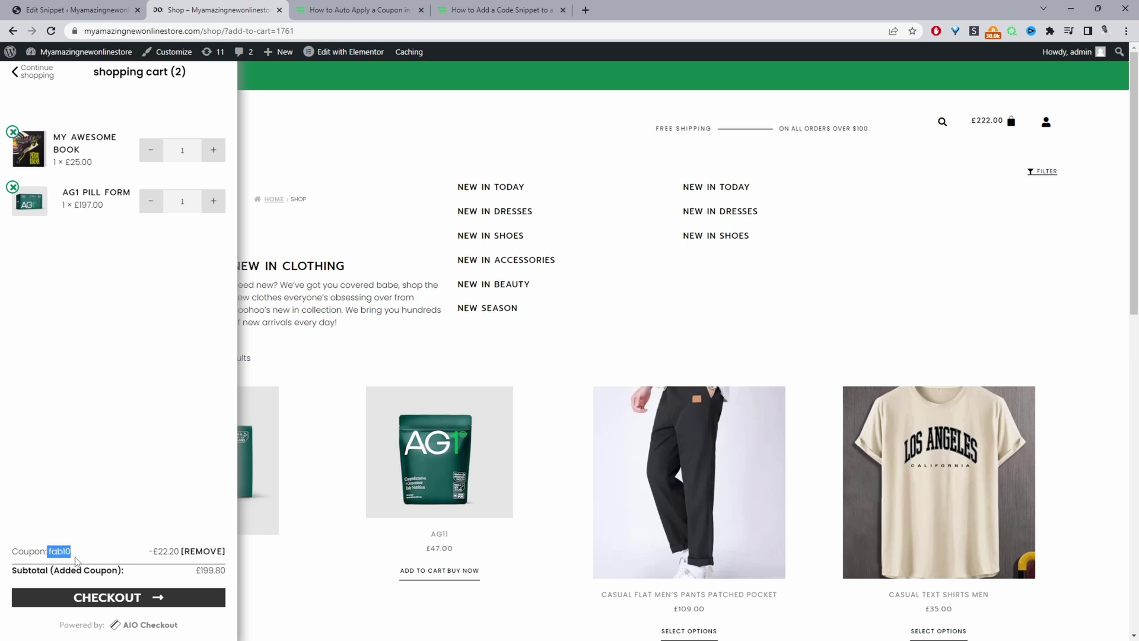
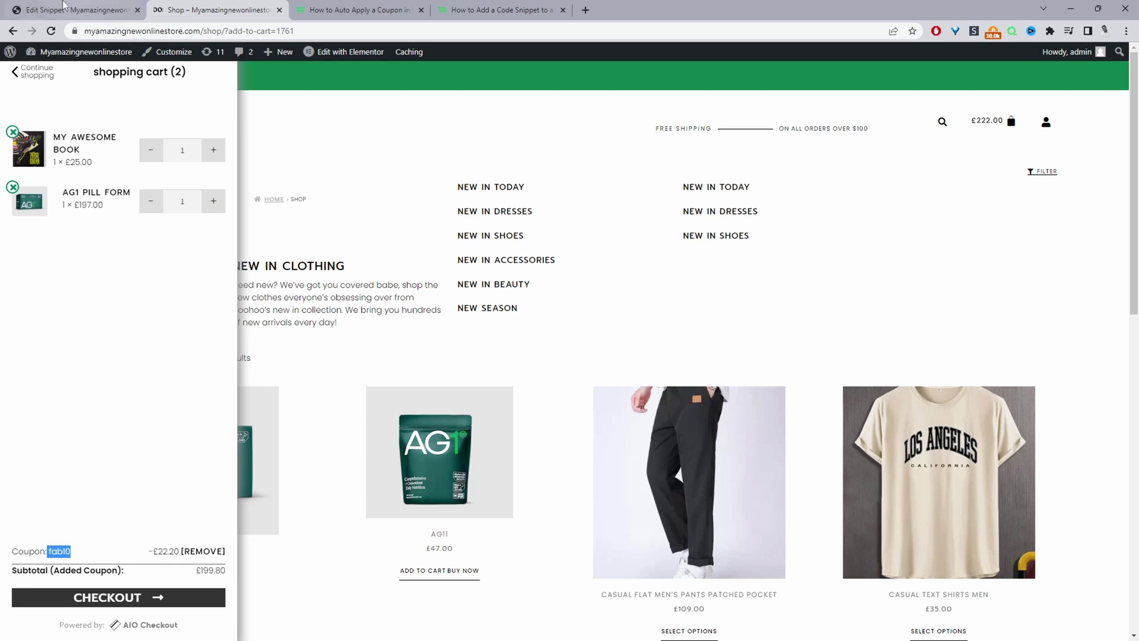
Copy the guide's code for auto-applying coupons to specific product IDs and paste it into the emptied "auto coupon 10 off" snippet
left_click(368, 10)
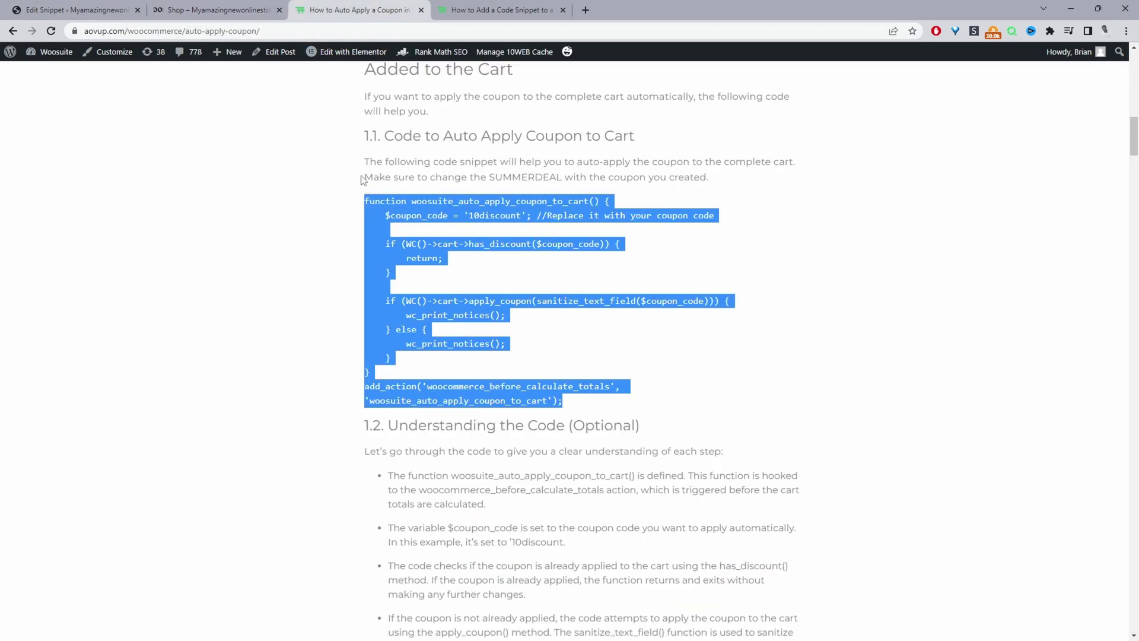
scroll(357, 311, "down", 3)
scroll(358, 315, "down", 15)
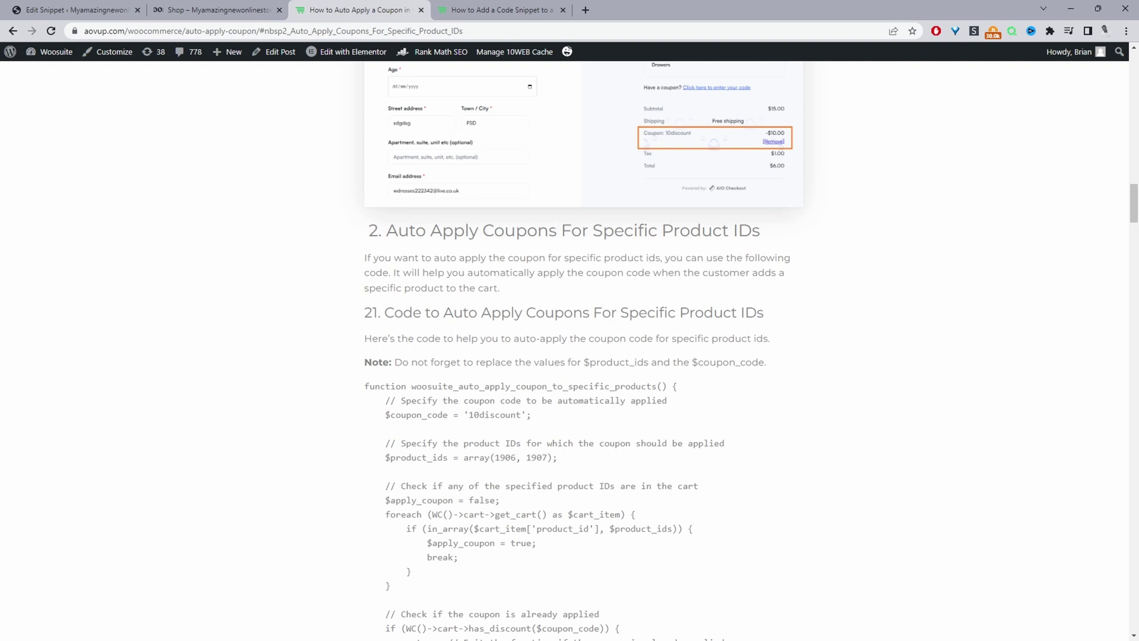
scroll(529, 384, "down", 7)
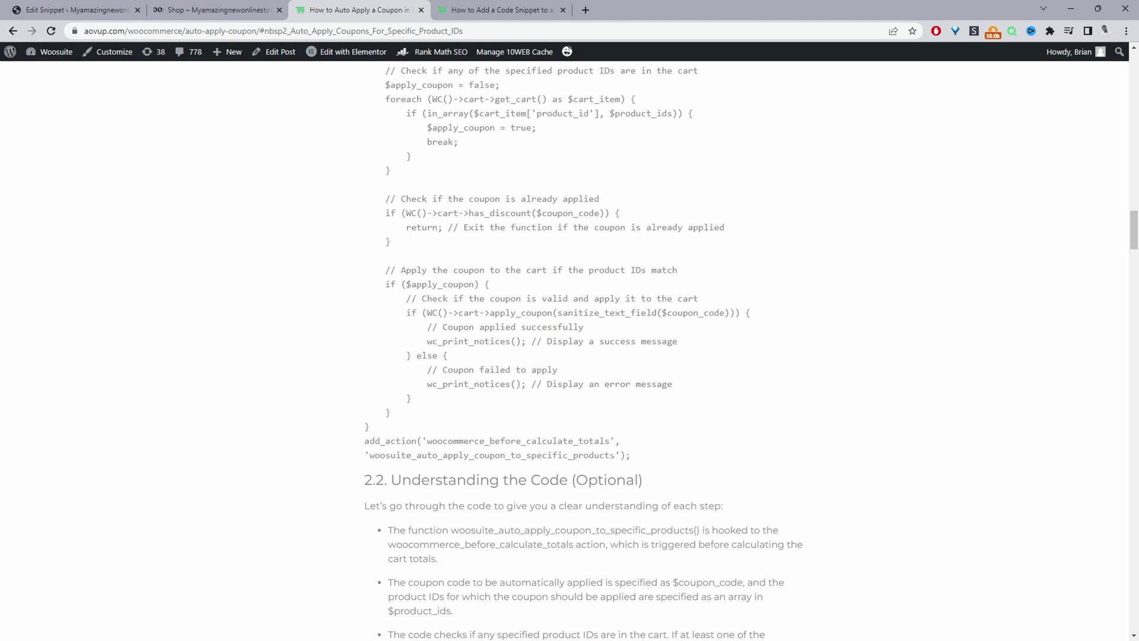
left_click_drag(633, 456, 366, 149)
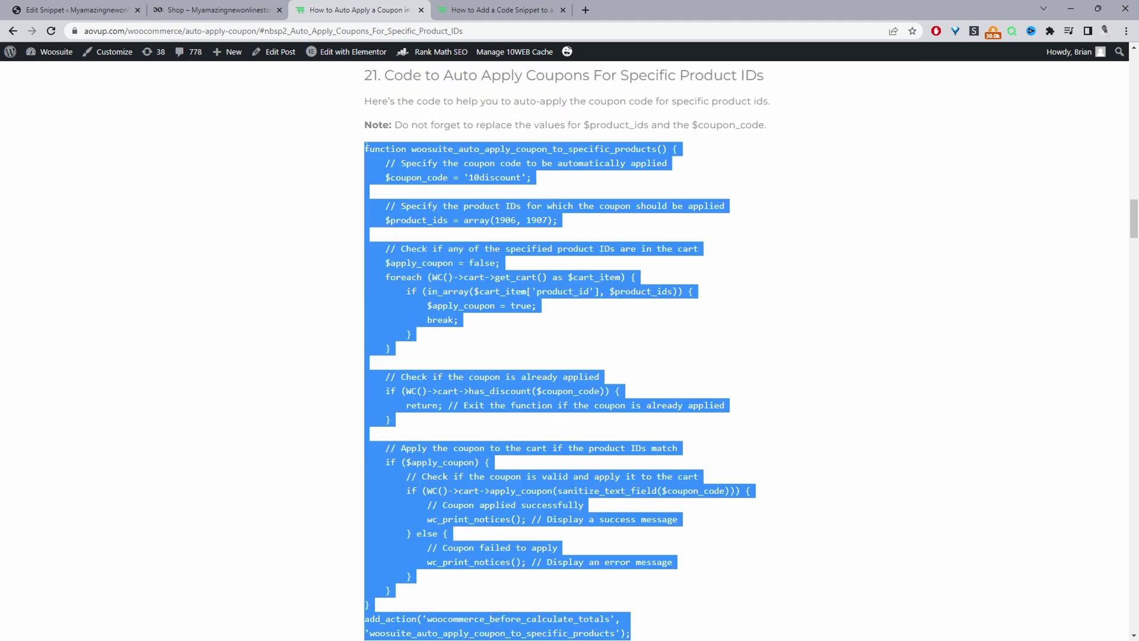
key("ctrl+c")
key("ctrl+1")
left_click(198, 185)
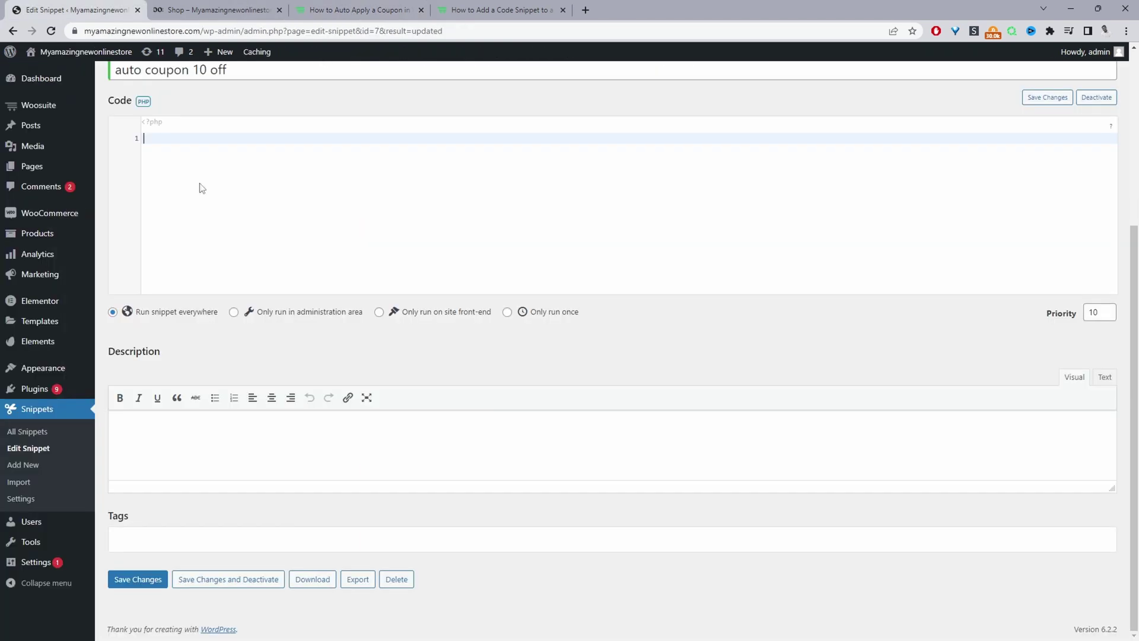
key("ctrl+v")
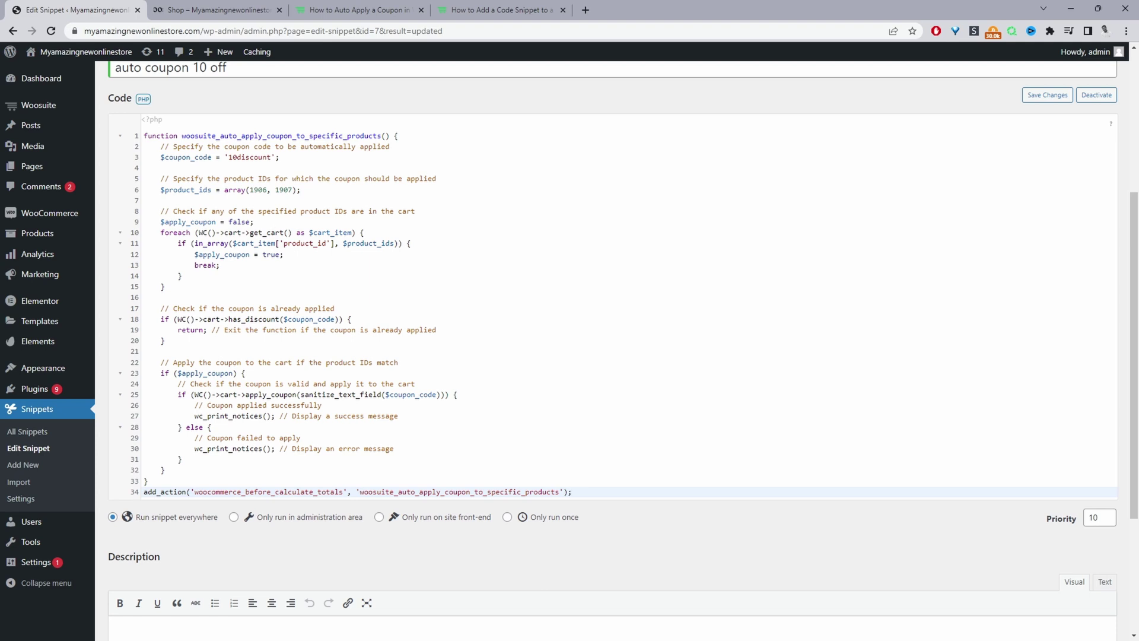
Replace the $coupon_code value in the product-specific code with fab10
scroll(612, 350, "up", 1)
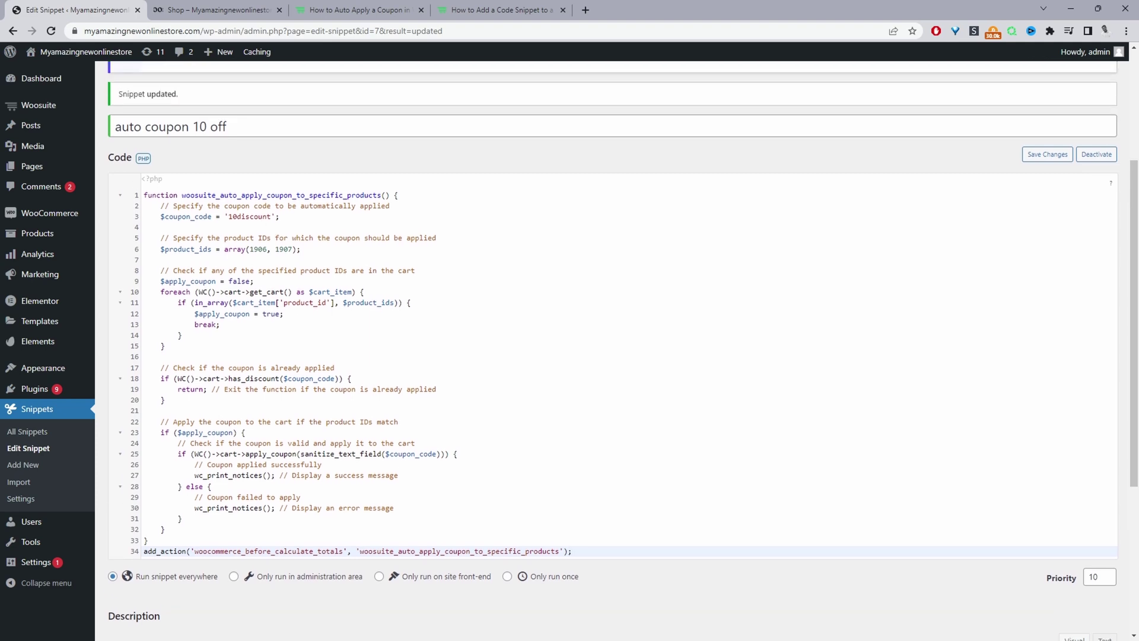
left_click_drag(228, 217, 268, 216)
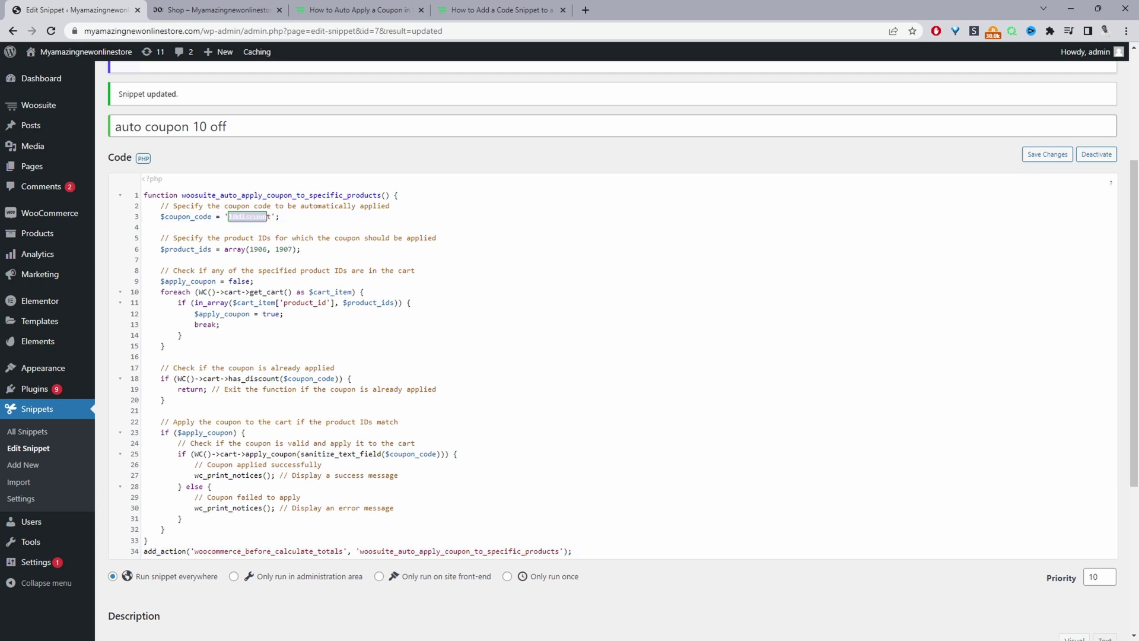
key("BackSpace")
key("BackSpace")
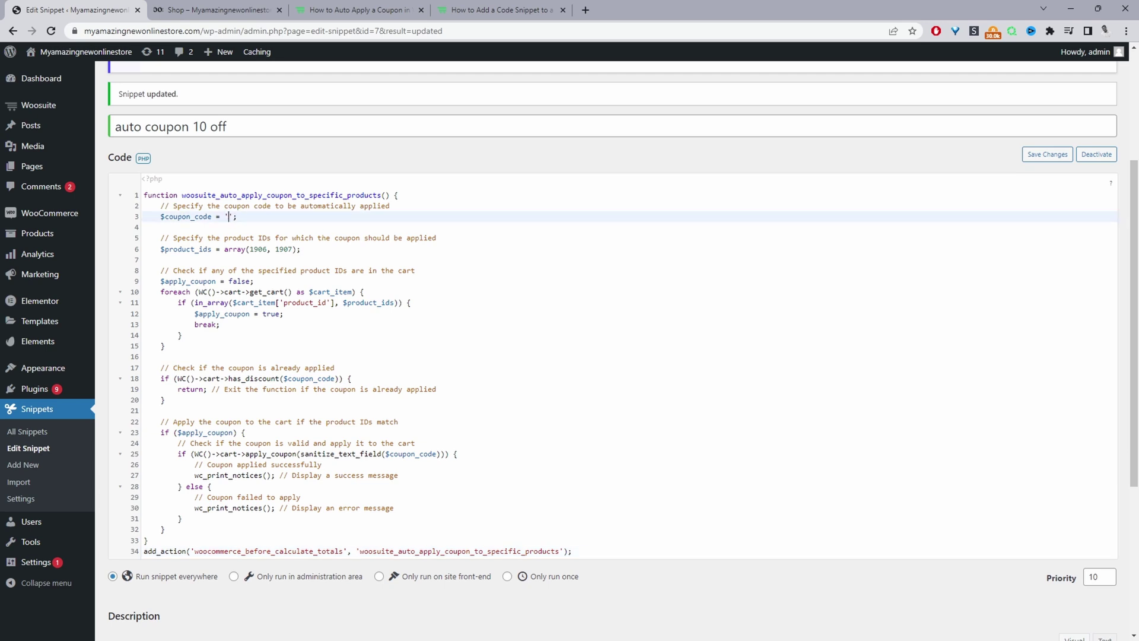
type("fab10")
Find the Sunglasses product in the shop, open it for editing, and select the post ID in its address
left_click_drag(249, 249, 263, 249)
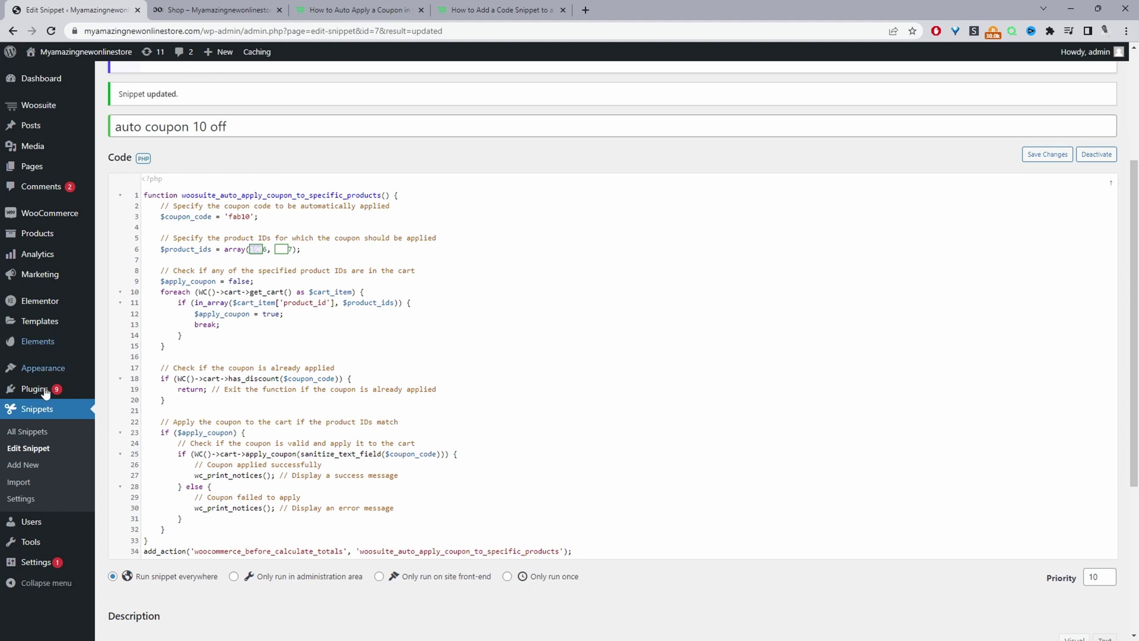
left_click(213, 9)
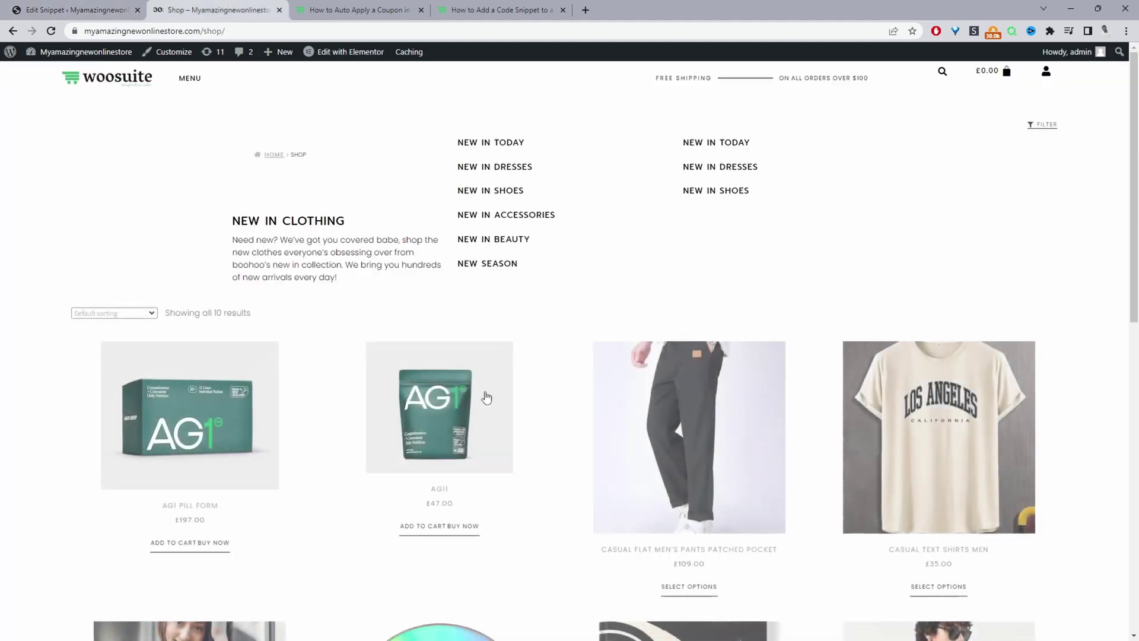
scroll(487, 396, "down", 3)
scroll(428, 384, "down", 4)
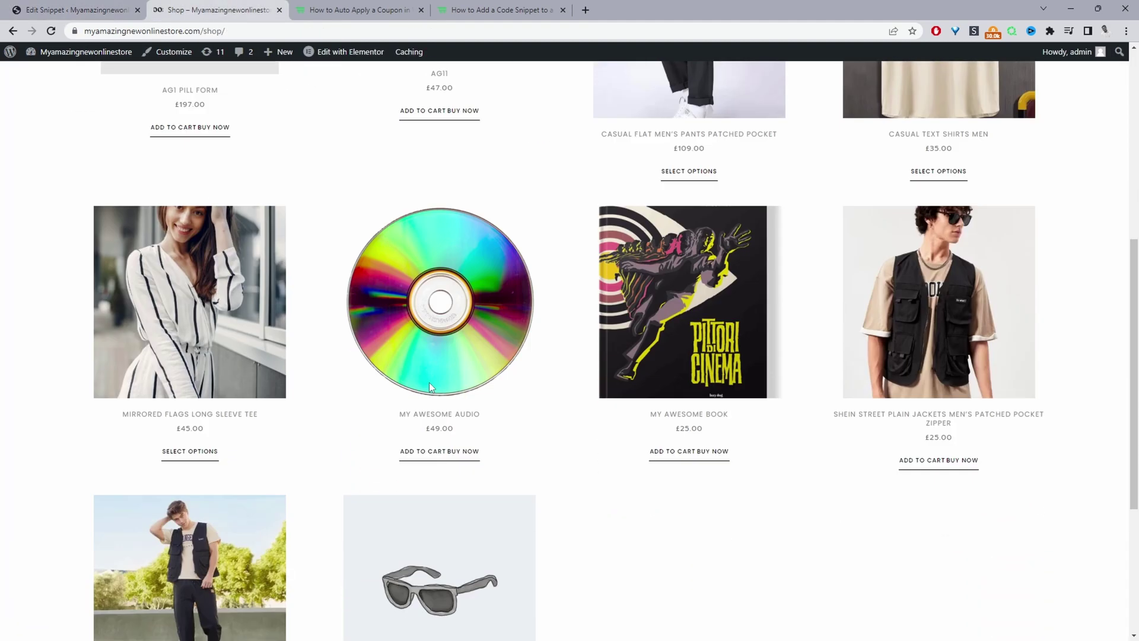
scroll(429, 387, "down", 4)
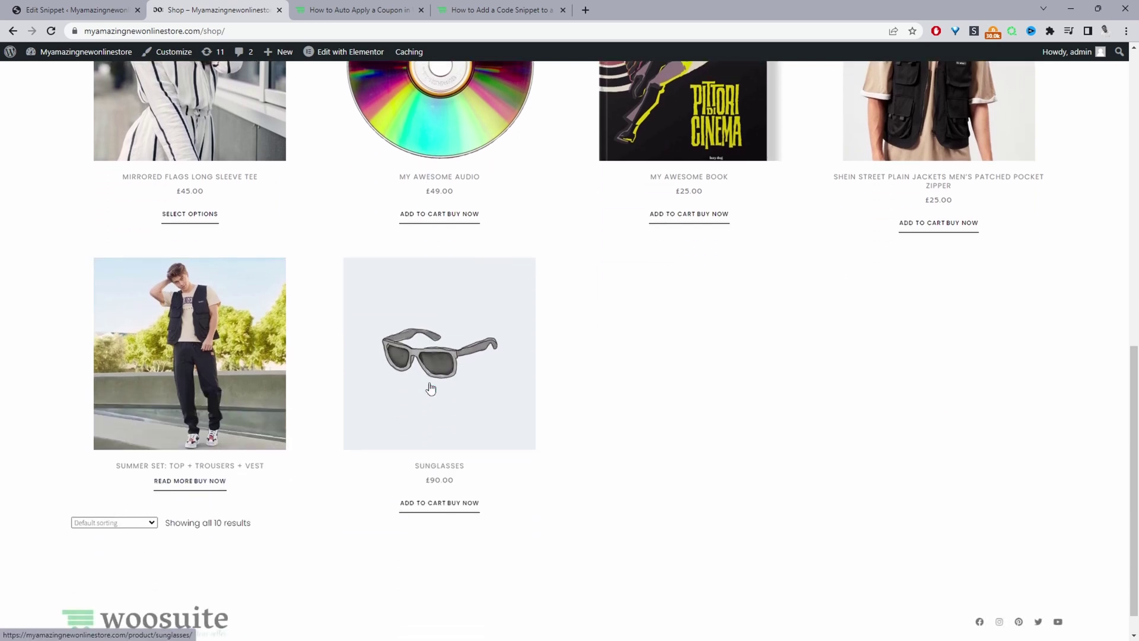
middle_click(436, 407)
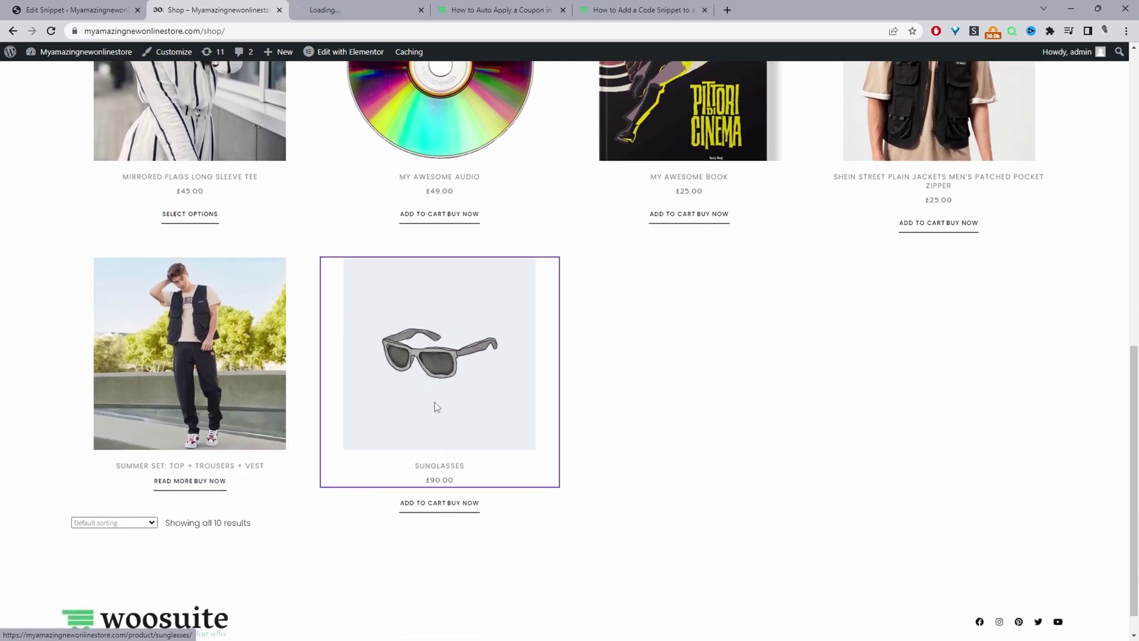
left_click(356, 10)
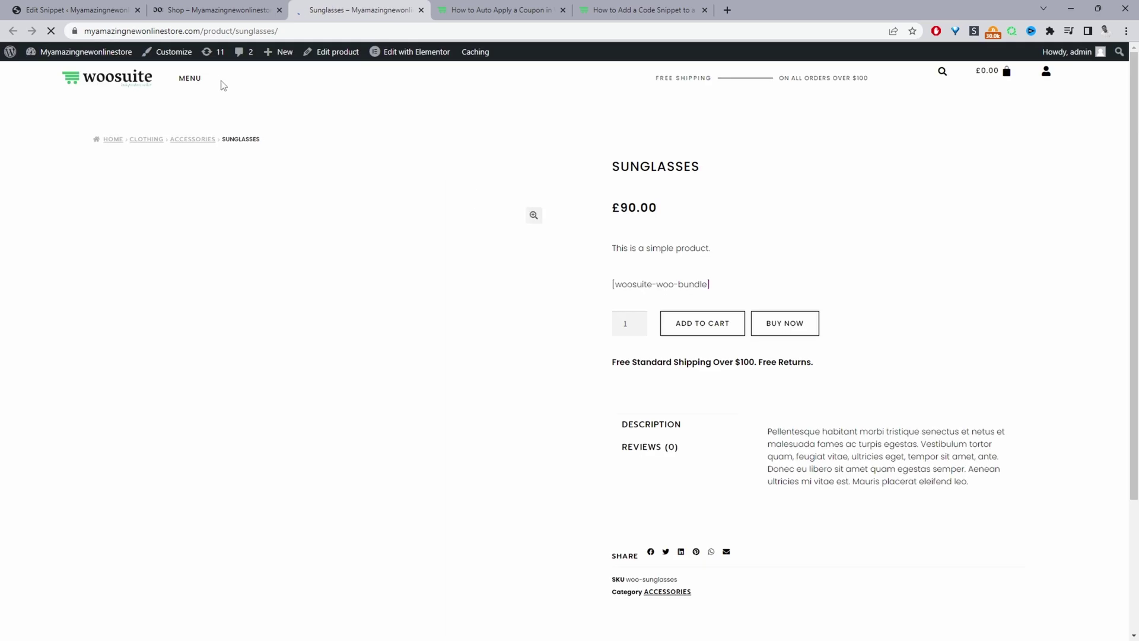
left_click(328, 60)
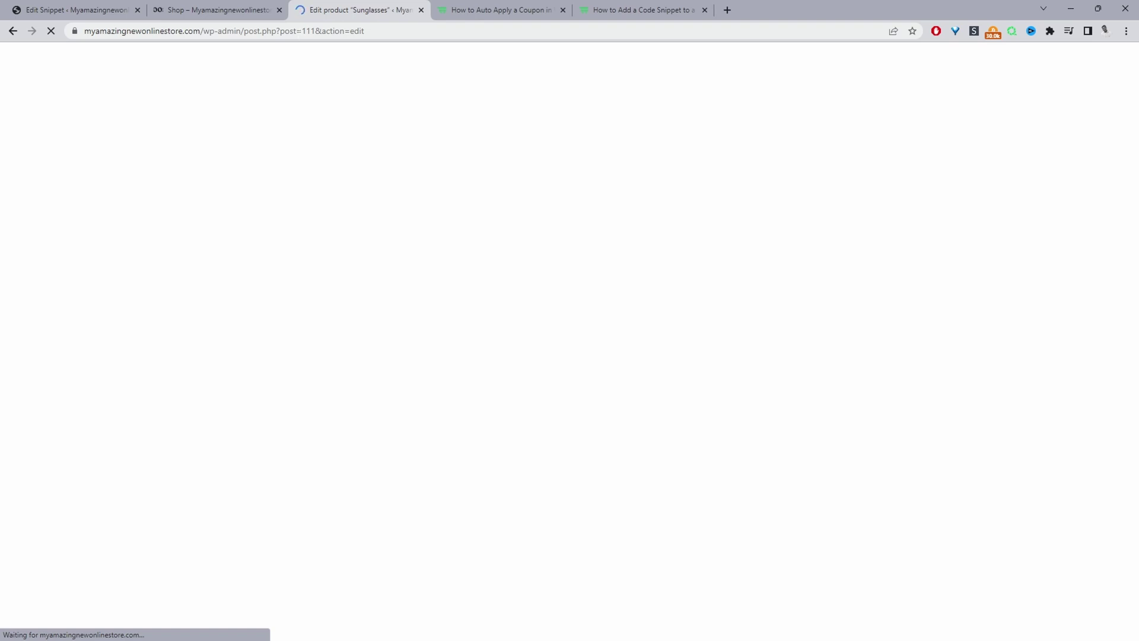
double_click(311, 31)
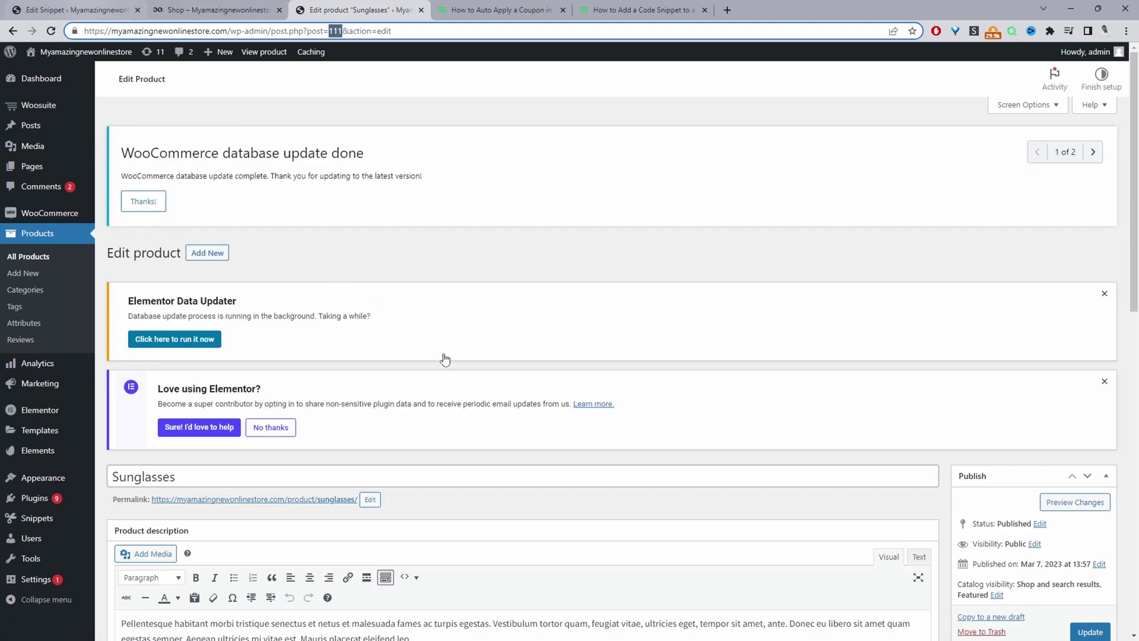
Return to the snippet and replace the first ID in the $product_ids array with 111
left_click(92, 7)
left_click(237, 249)
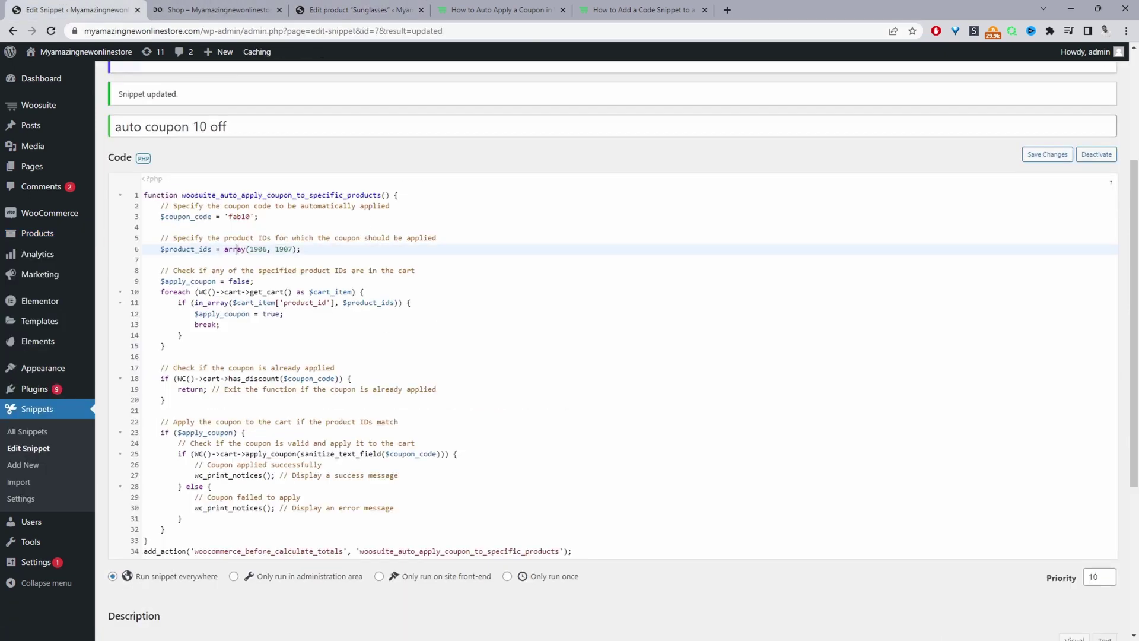
double_click(258, 249)
type("111")
type(",")
key("BackSpace")
key("BackSpace")
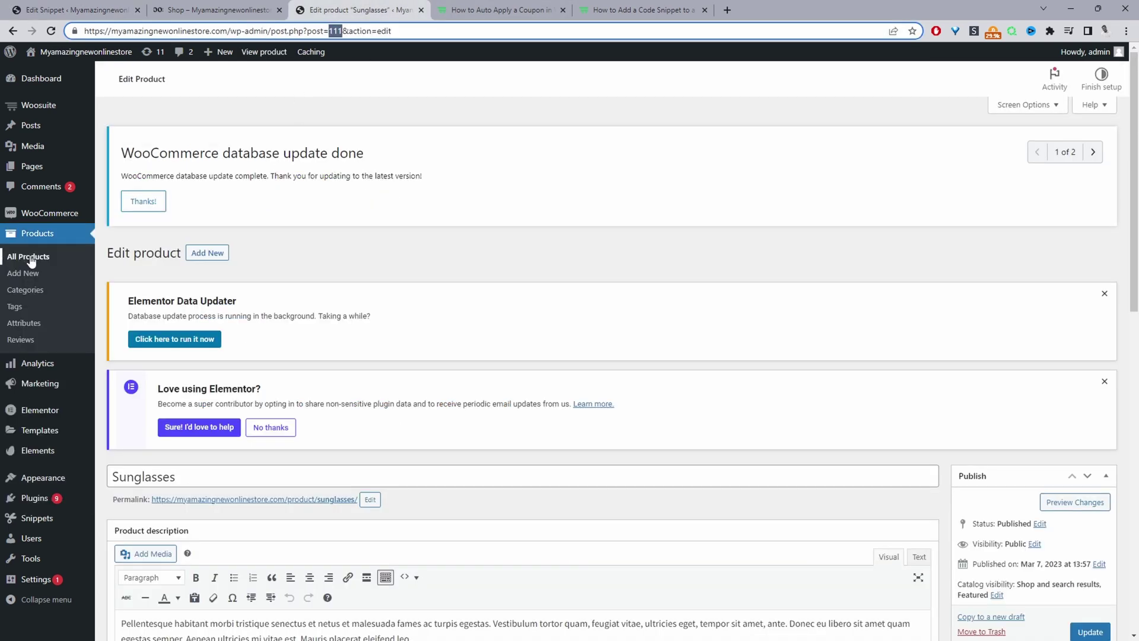
Copy the AG11 product's ID from the product list and replace the second $product_ids value with 1759
left_click(32, 262)
scroll(213, 344, "down", 5)
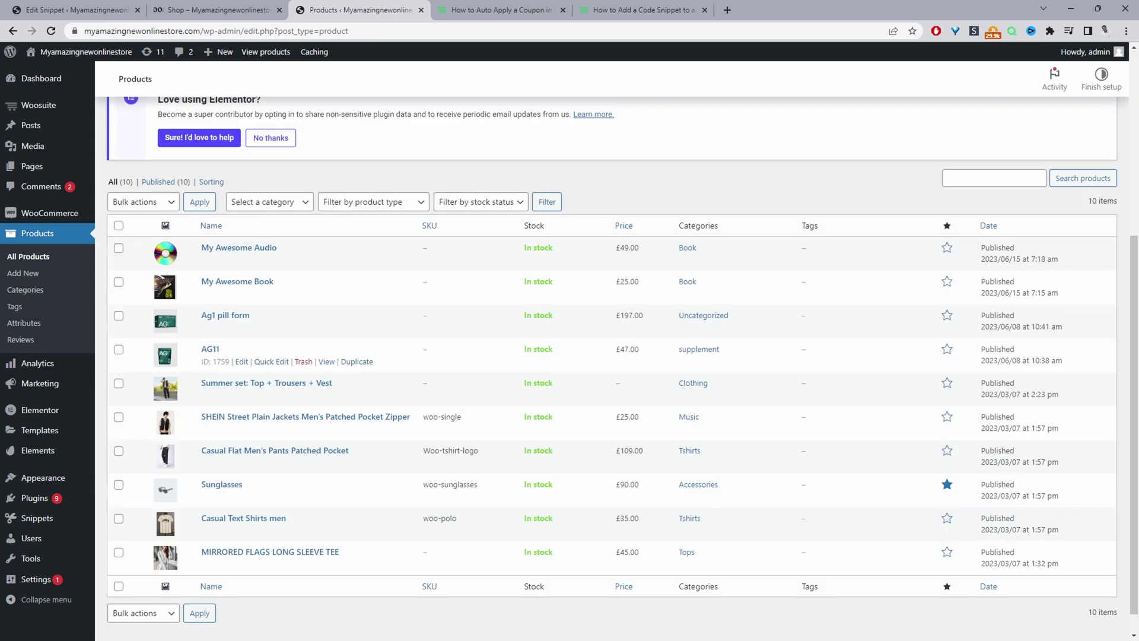
double_click(221, 361)
key("ctrl+c")
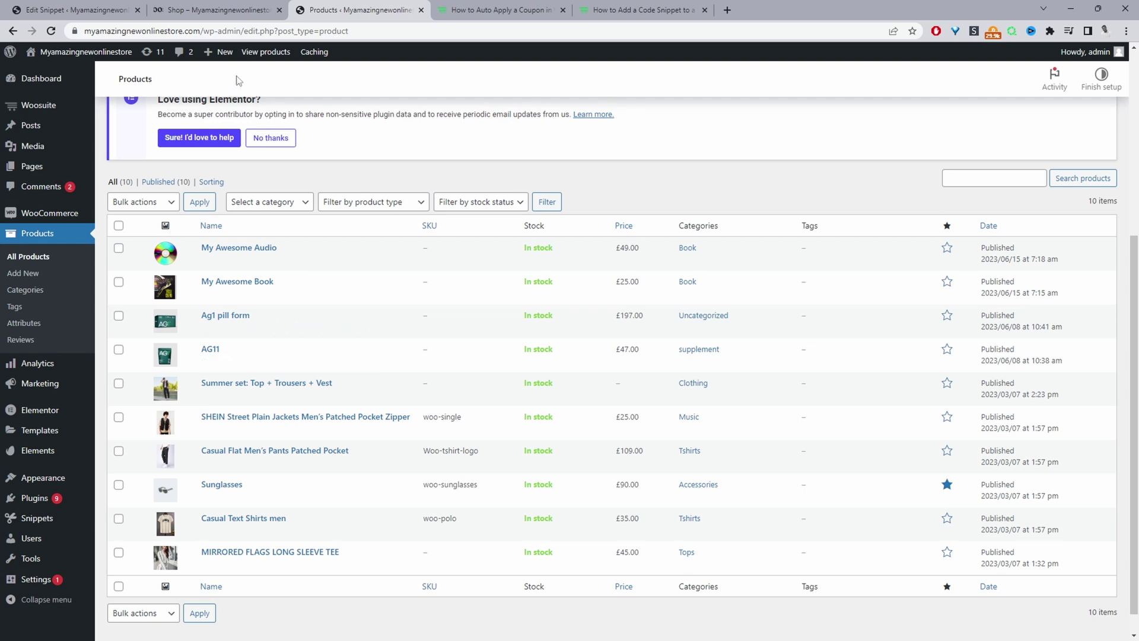
key("ctrl+1")
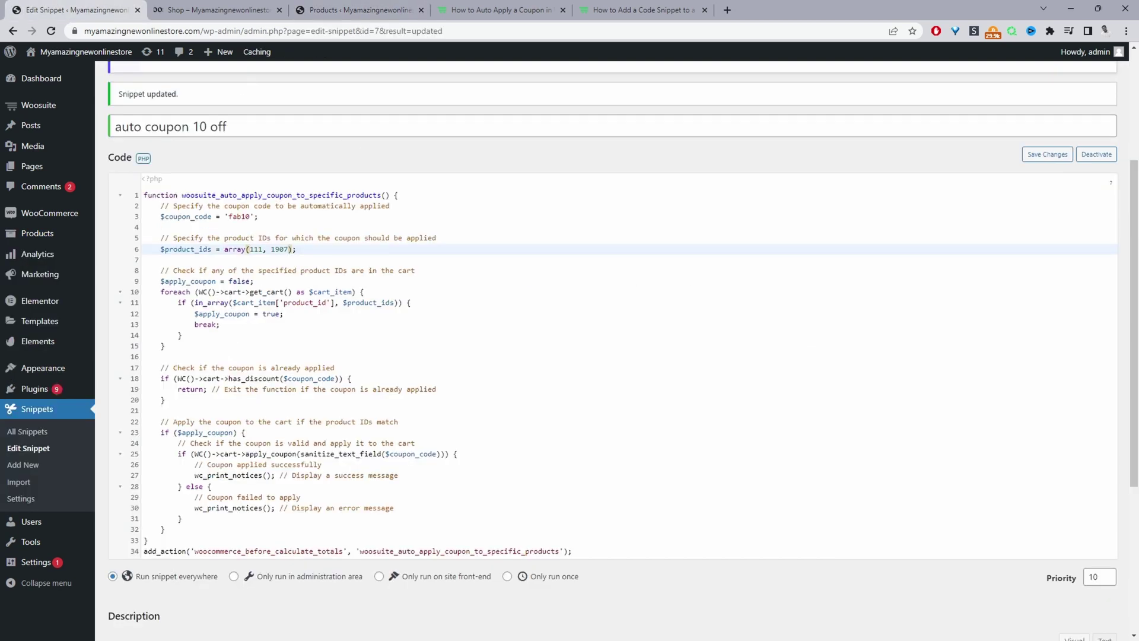
key("ctrl+shift+Left")
key("ctrl+v")
Save the changes to the product-specific coupon snippet
scroll(611, 356, "down", 1)
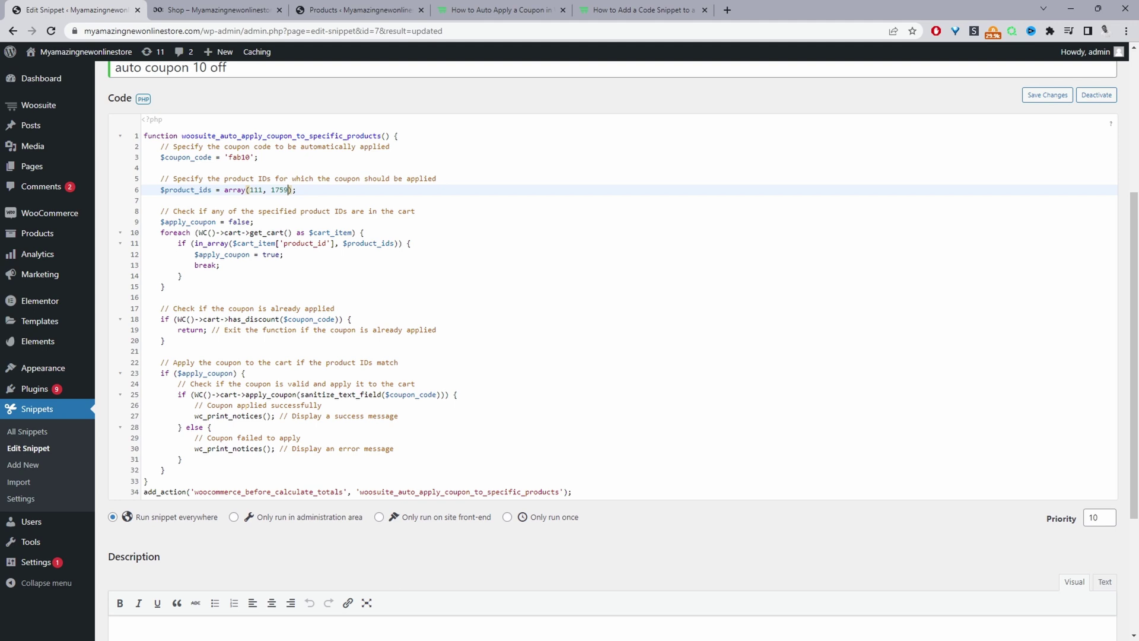
scroll(325, 452, "down", 2)
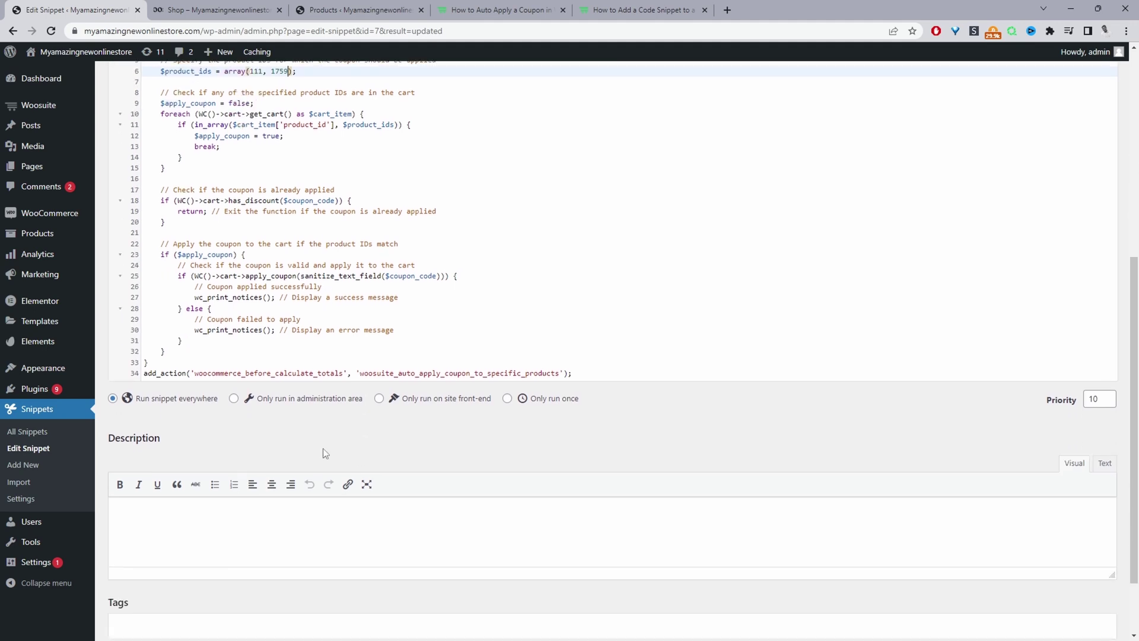
scroll(199, 549, "down", 1)
scroll(199, 548, "down", 1)
left_click(142, 581)
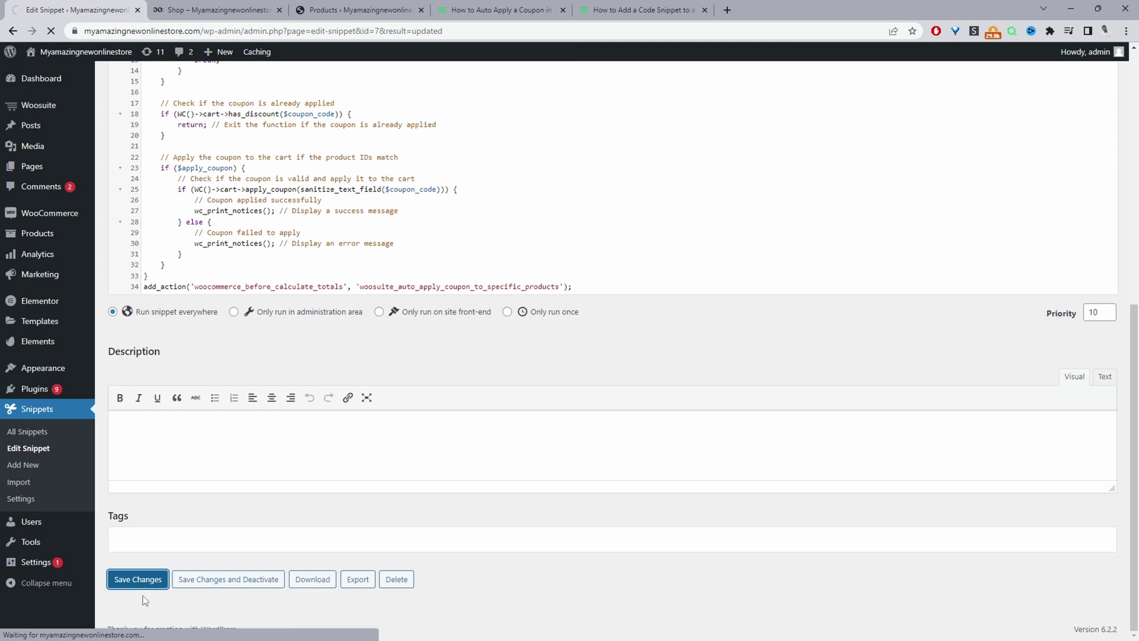
Add Sunglasses to the cart in the shop and proceed to checkout to check the coupon
key("ctrl+Tab")
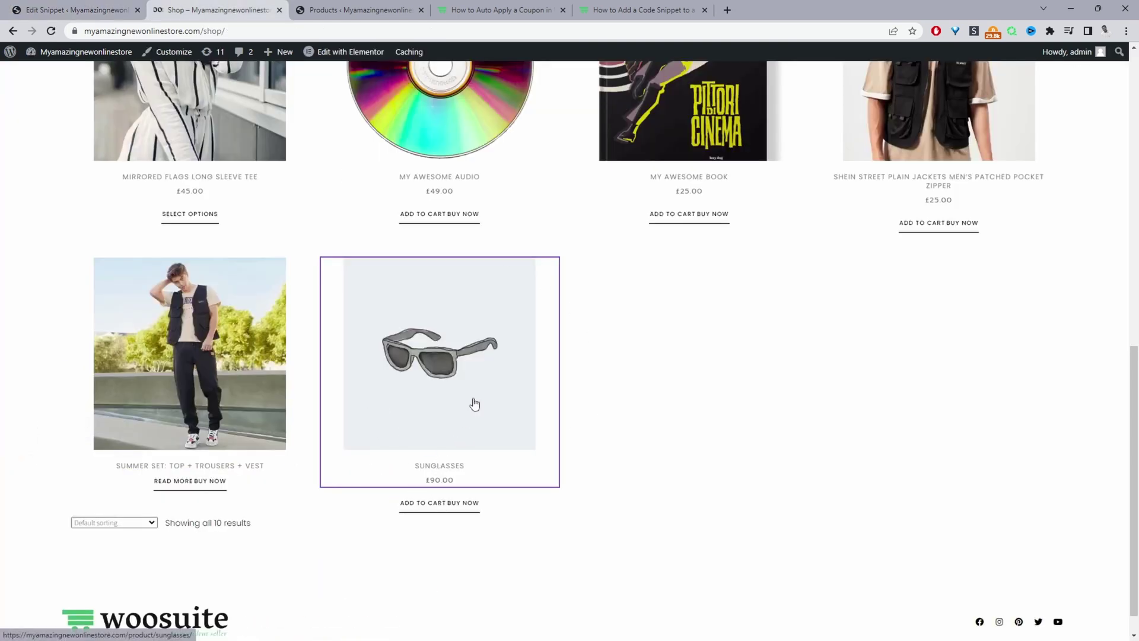
left_click(426, 508)
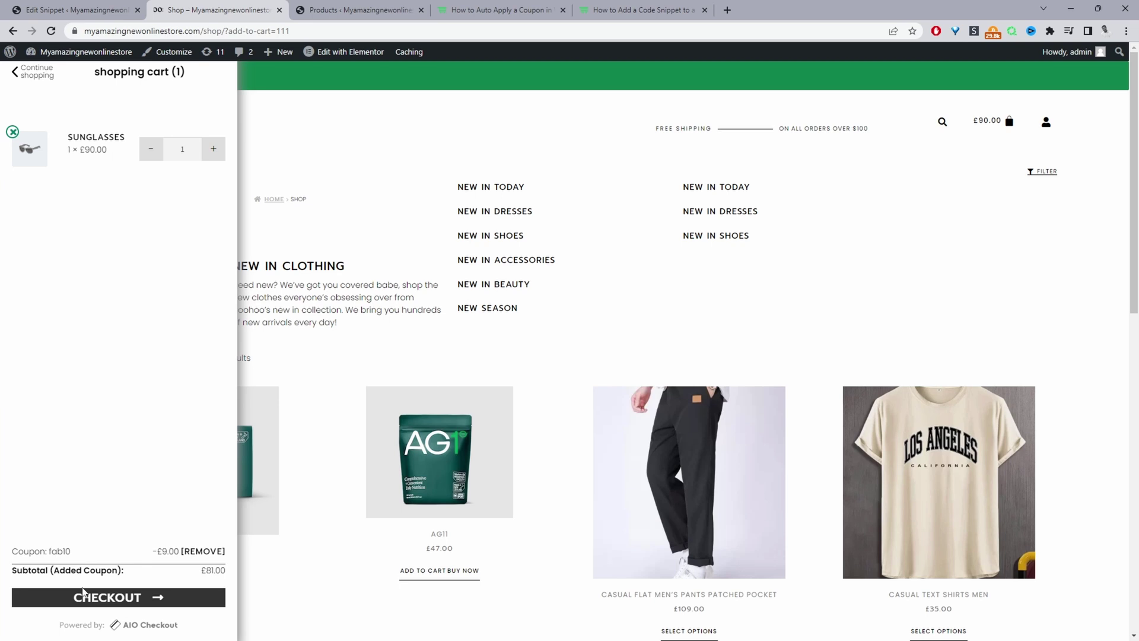
left_click(126, 596)
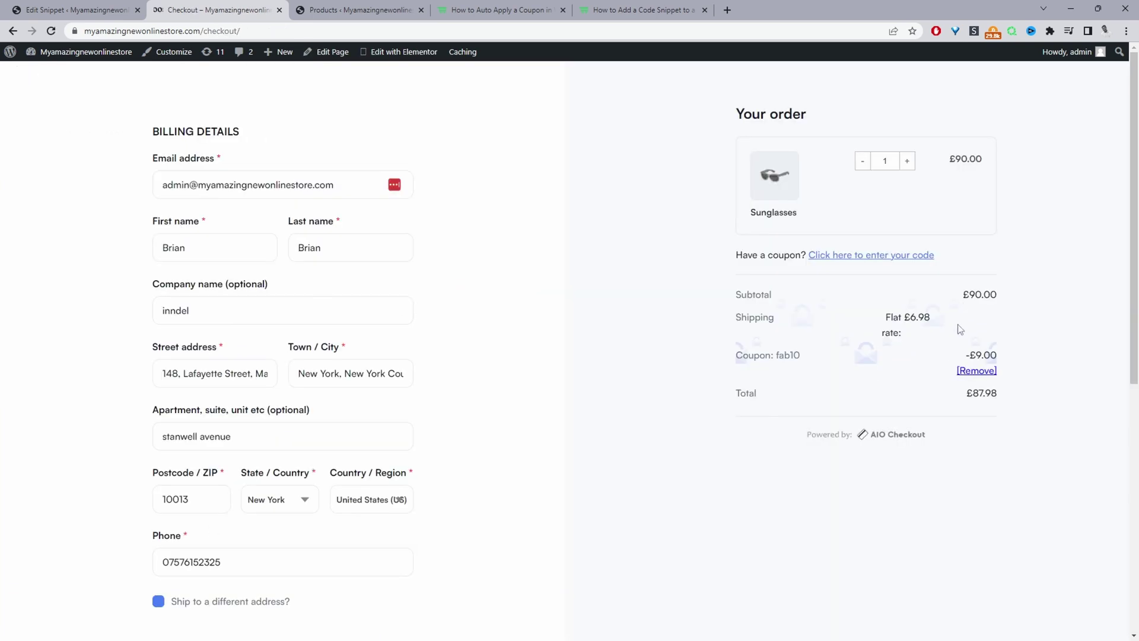
Return to the coupon article and jump to section 5, Auto Apply Coupon Using WooCommerce Coupon Code URL
left_click_drag(801, 355, 759, 355)
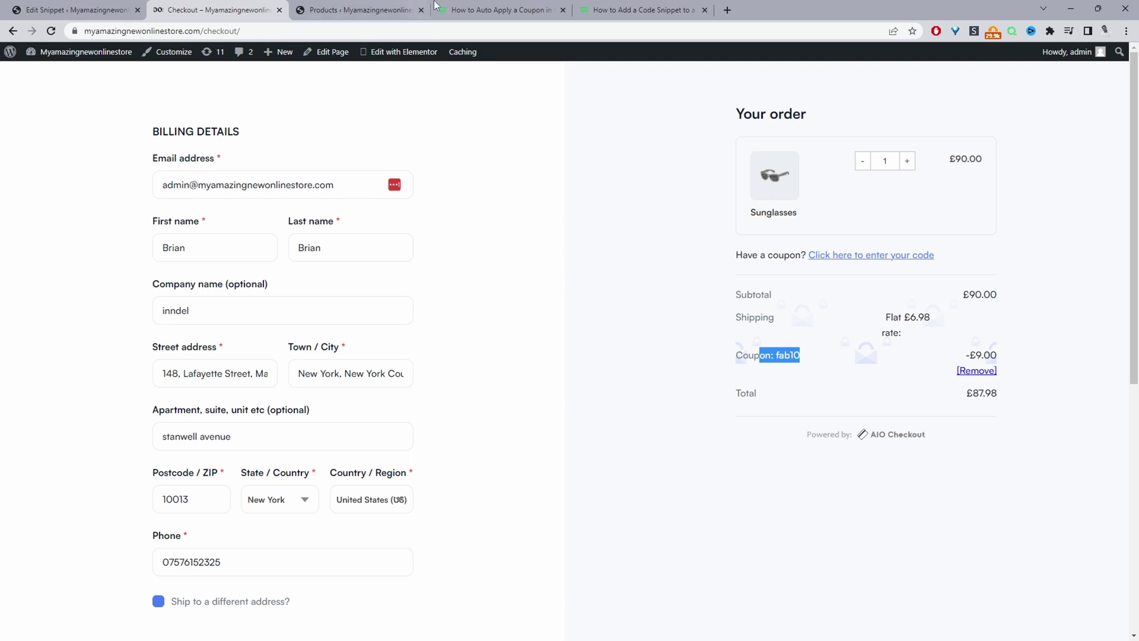
left_click(499, 11)
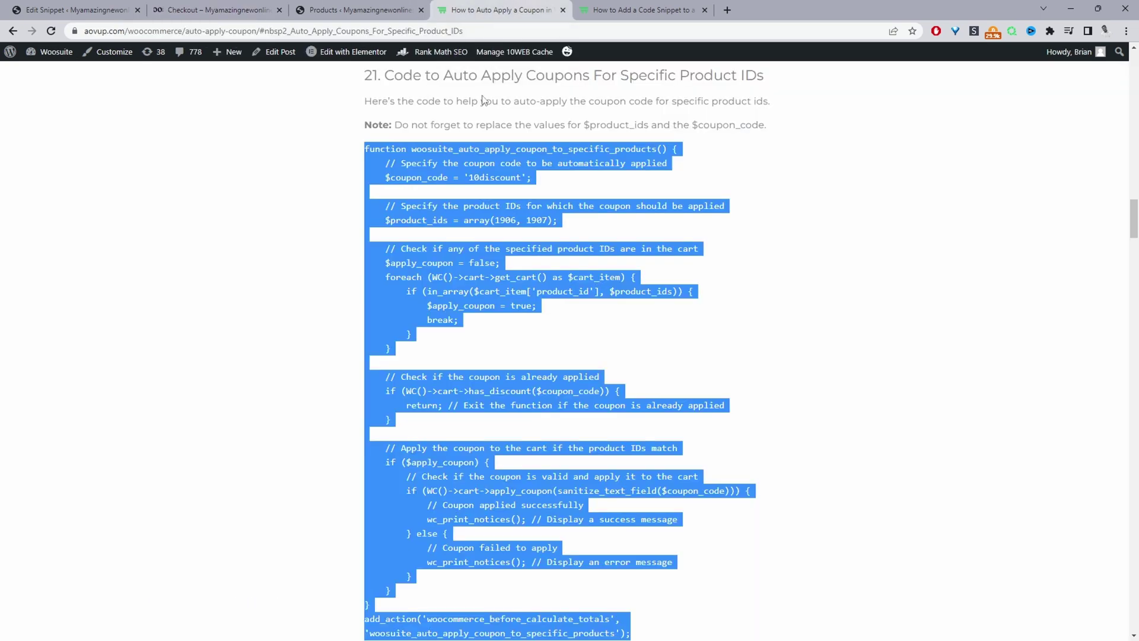
scroll(537, 319, "down", 4)
scroll(603, 306, "up", 10)
scroll(603, 306, "up", 20)
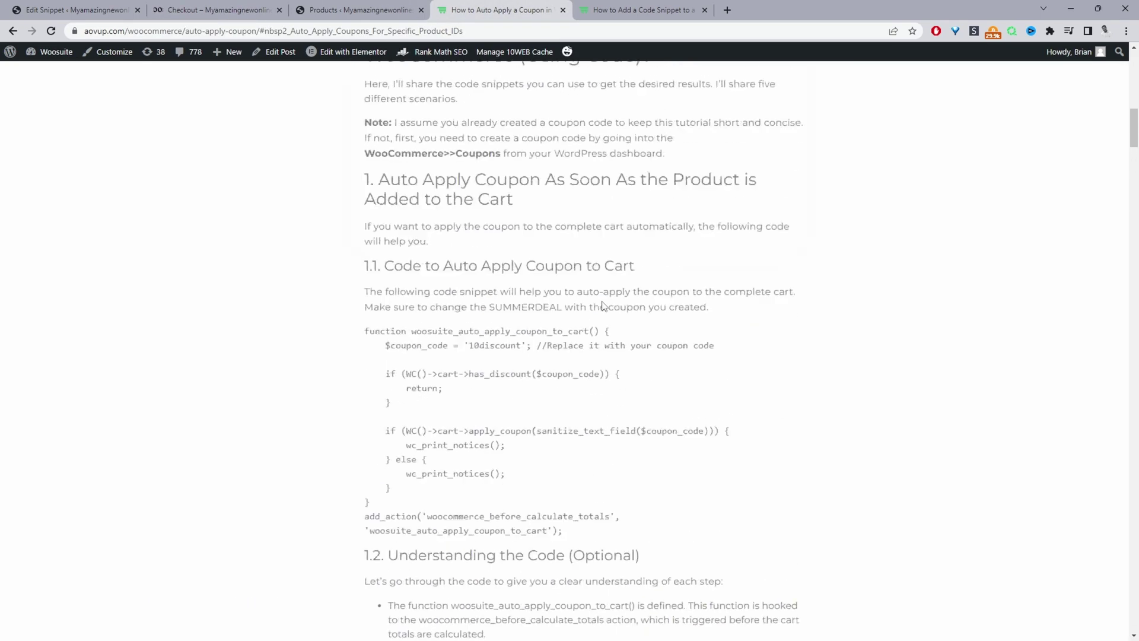
scroll(600, 305, "down", 8)
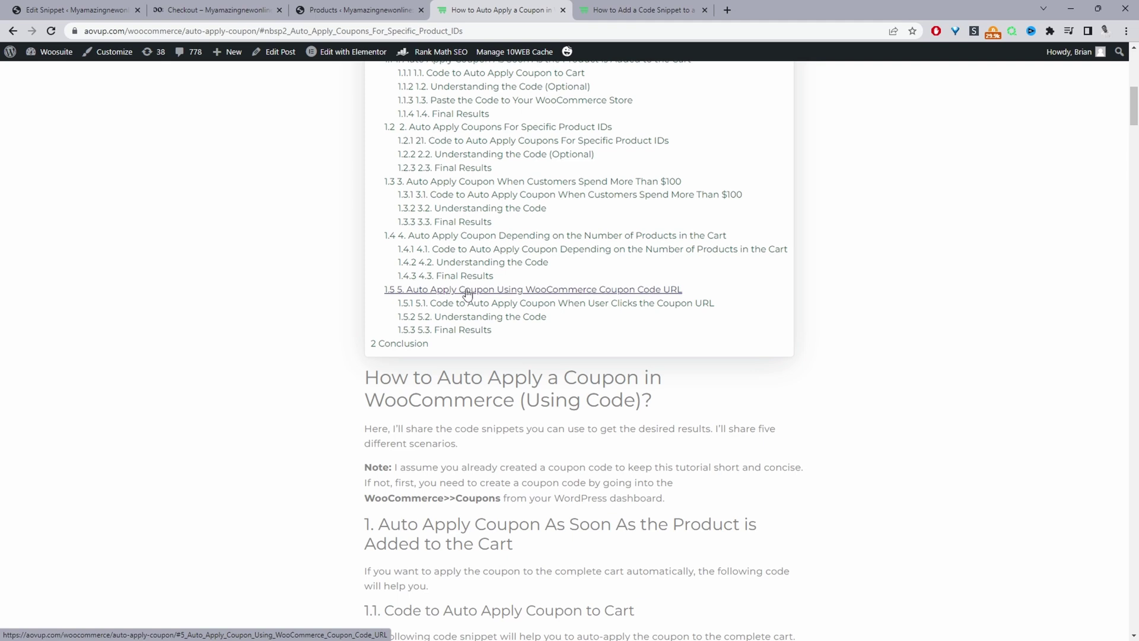
left_click(467, 291)
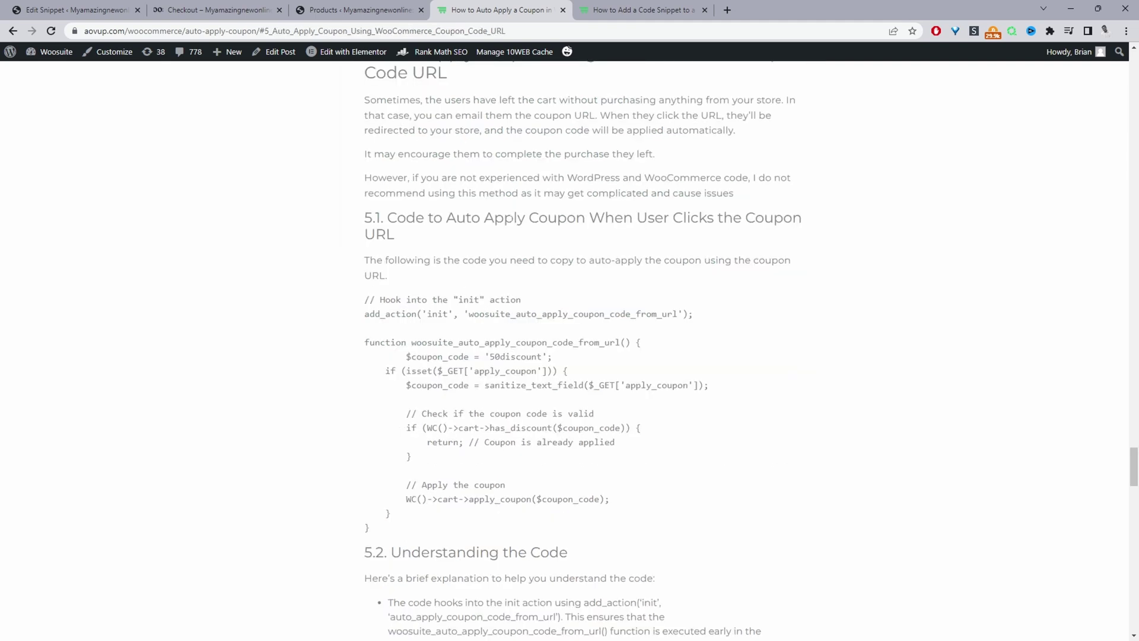
Copy the complete section 5.1 code that auto applies a coupon when the user visits the coupon URL
scroll(502, 240, "down", 4)
scroll(486, 264, "up", 1)
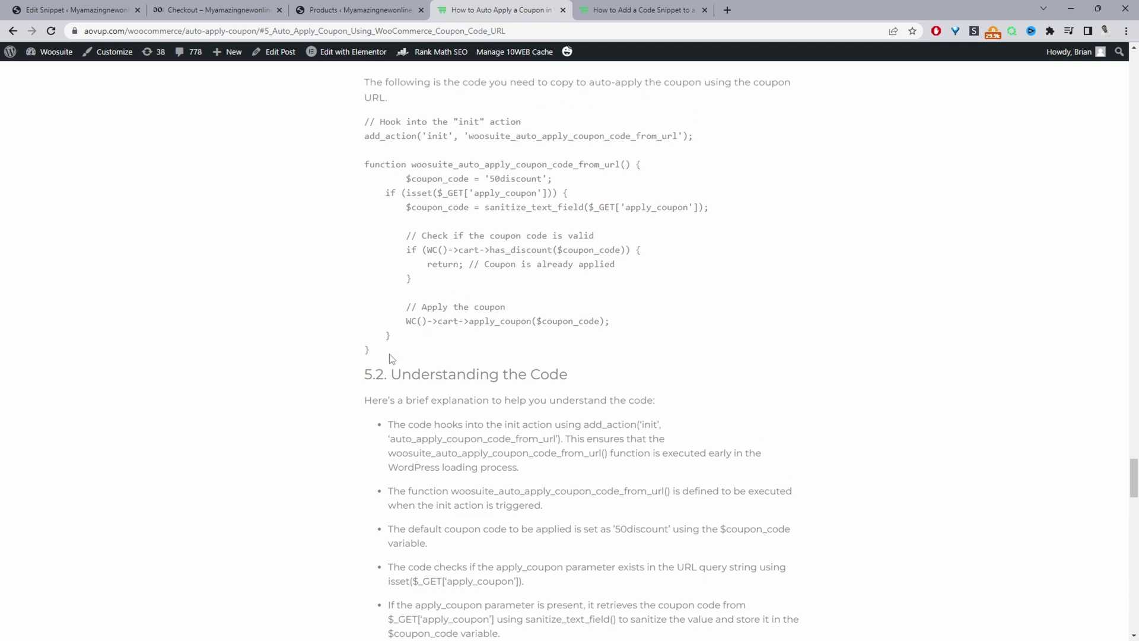
left_click_drag(379, 351, 363, 123)
key("ctrl+c")
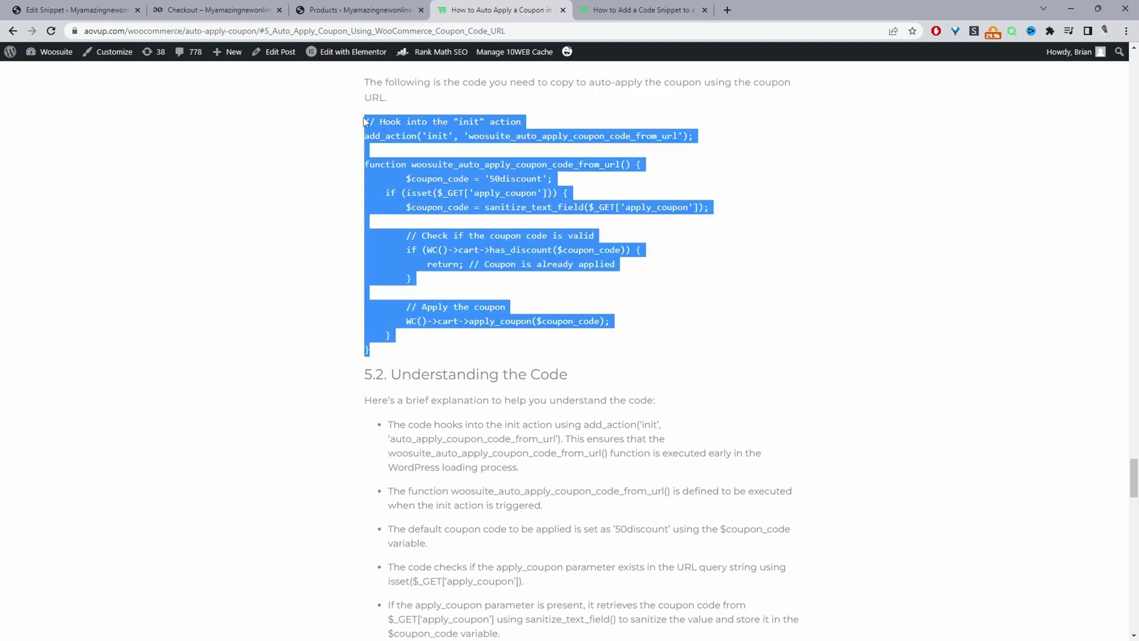
scroll(363, 122, "down", 7)
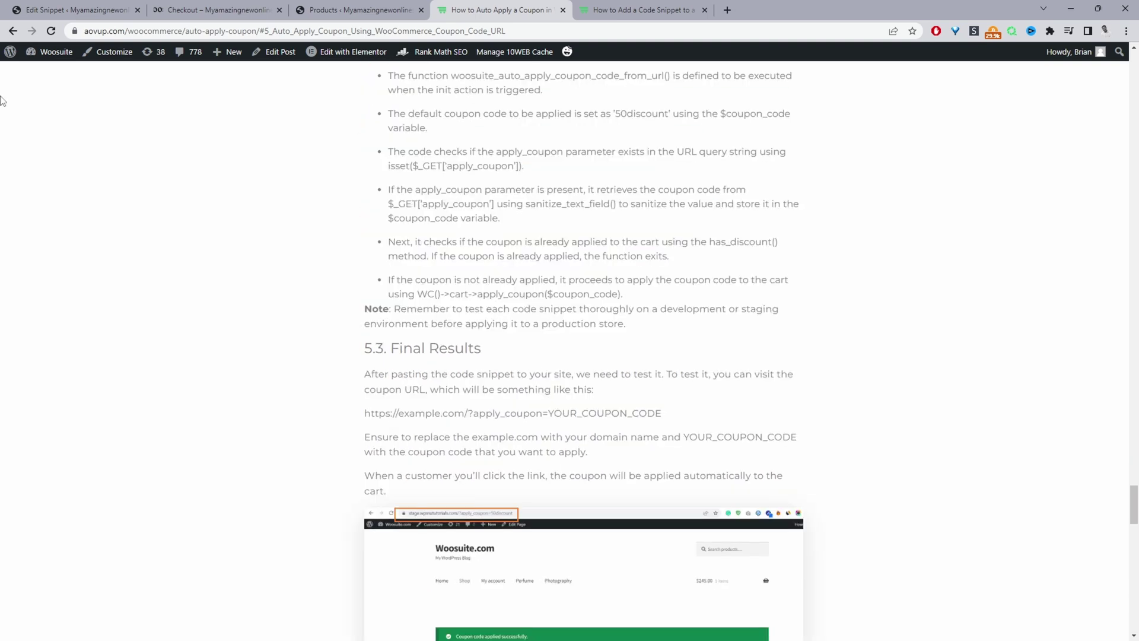
Replace all code in the "auto coupon 10 off" snippet with the copied coupon URL code
left_click(111, 7)
scroll(388, 403, "down", 3)
left_click(381, 409)
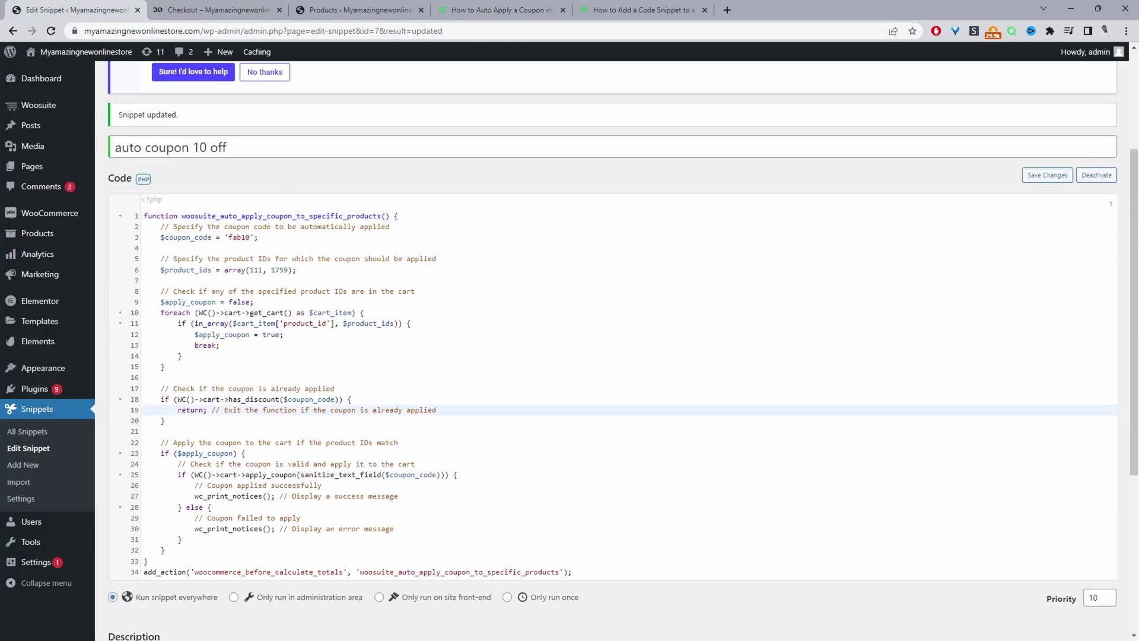
key("ctrl+a")
key("BackSpace")
key("ctrl+v")
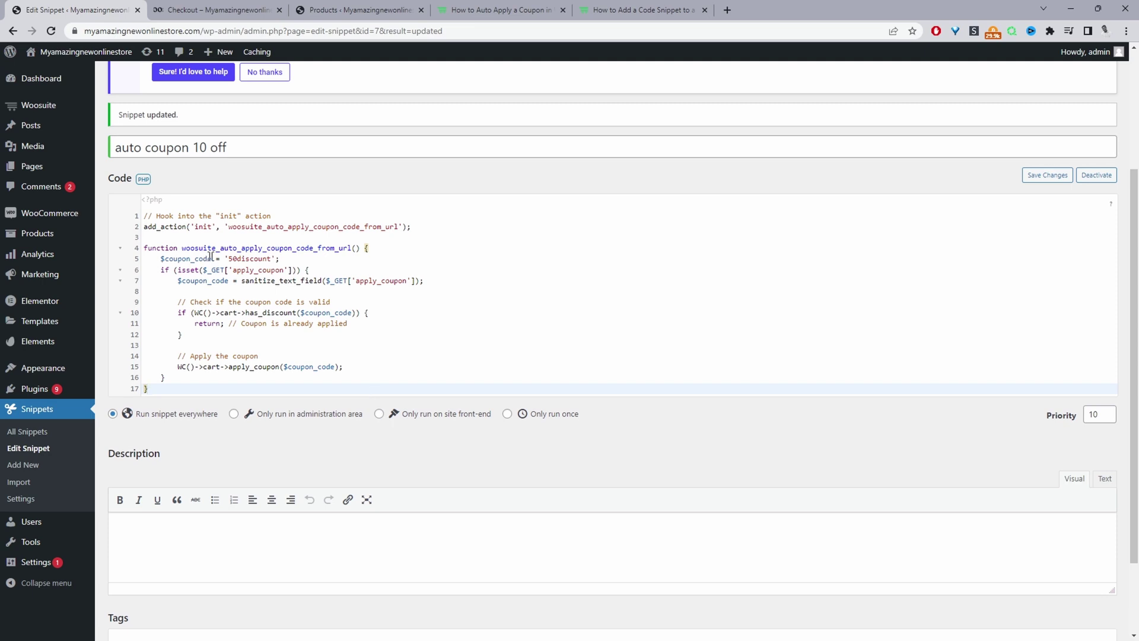
Set $coupon_code to 'fab10' in the snippet and save the changes
left_click_drag(229, 258, 270, 258)
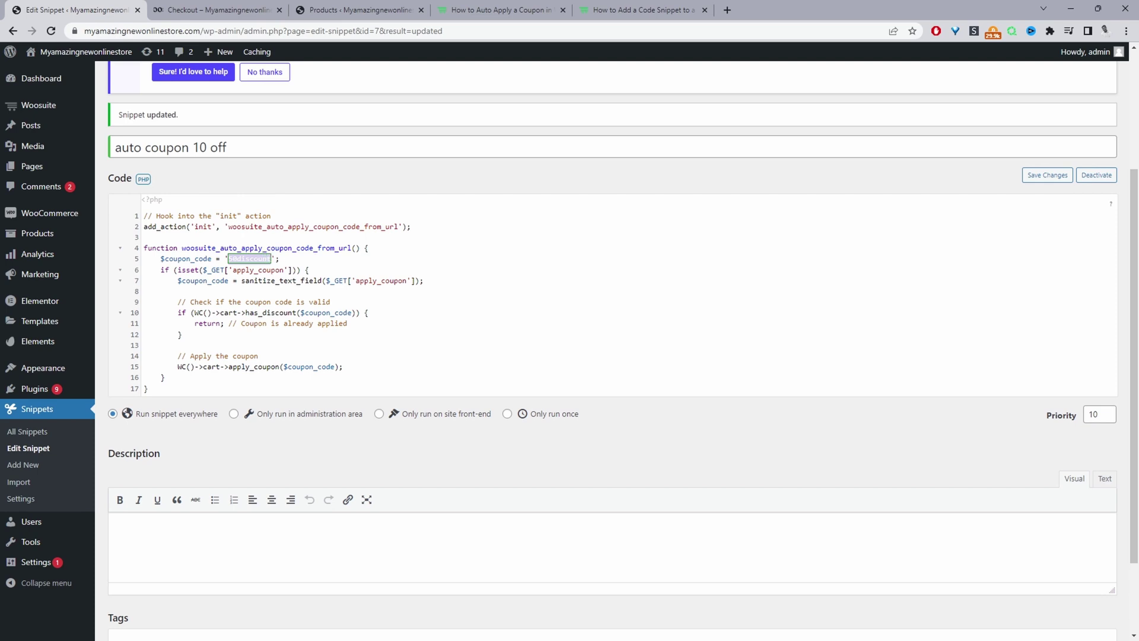
type("fab10")
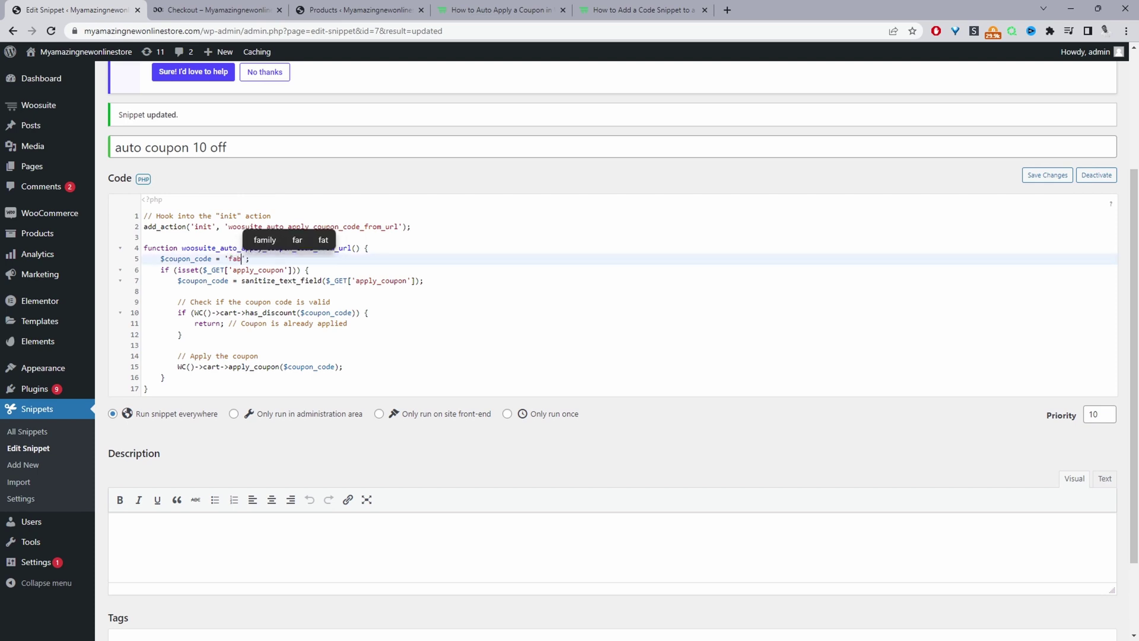
scroll(140, 569, "down", 2)
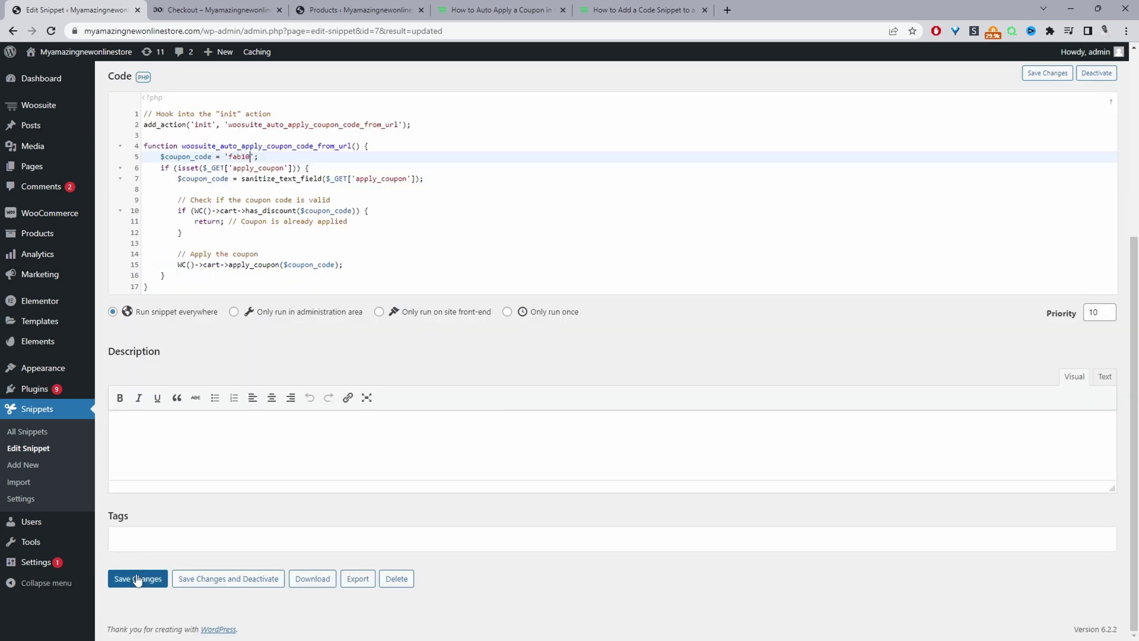
left_click(138, 578)
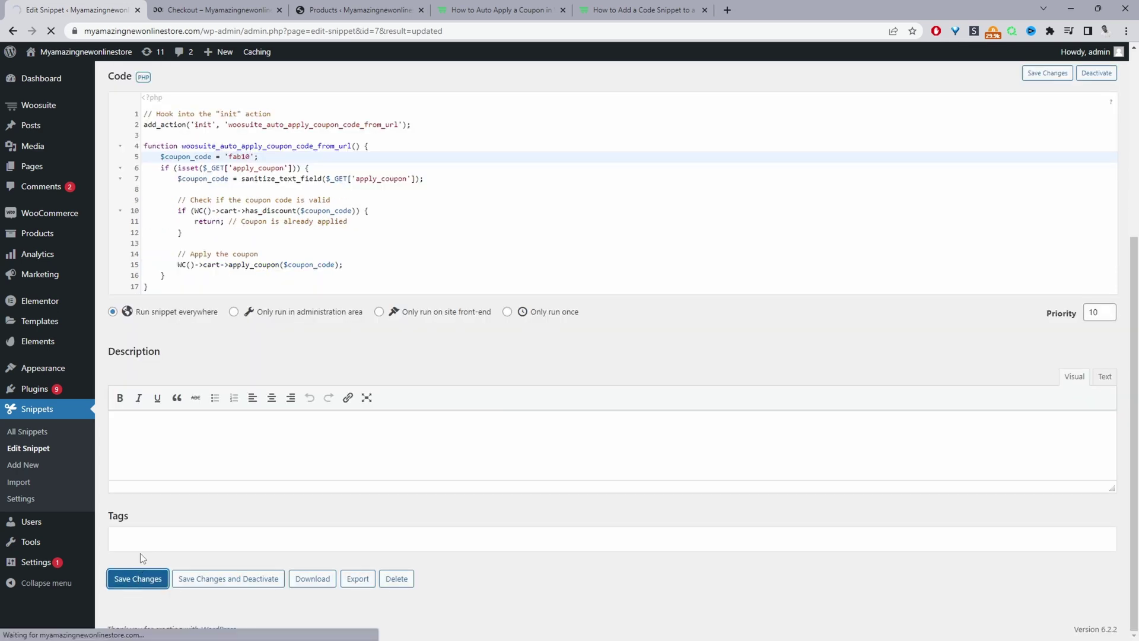
Remove the fab10 coupon from the order on the store's checkout page
left_click(184, 7)
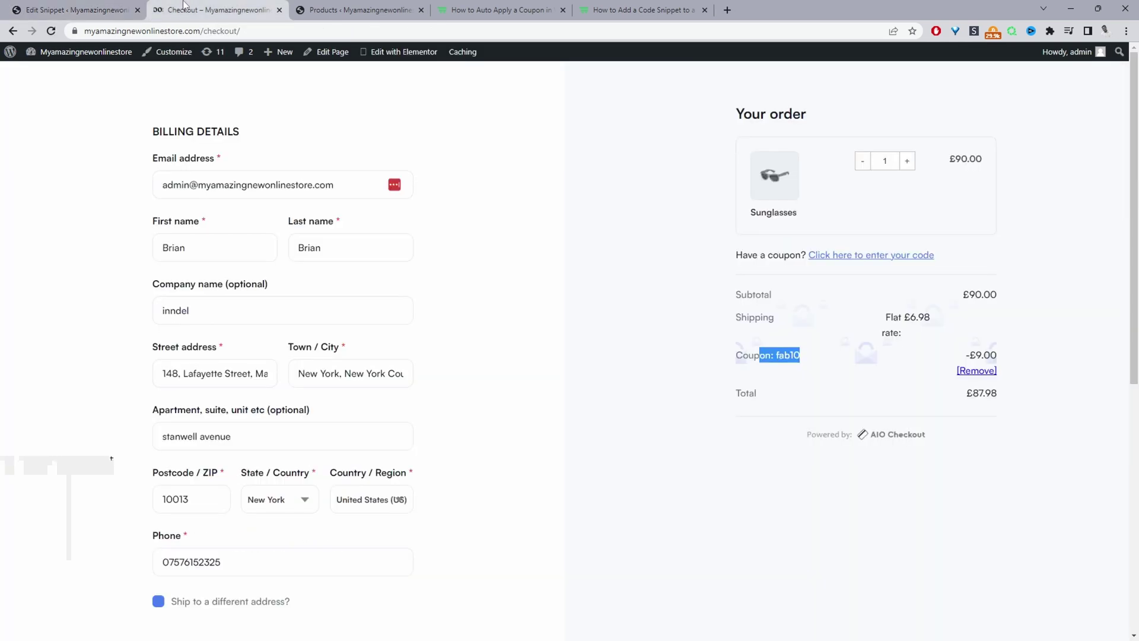
left_click(975, 370)
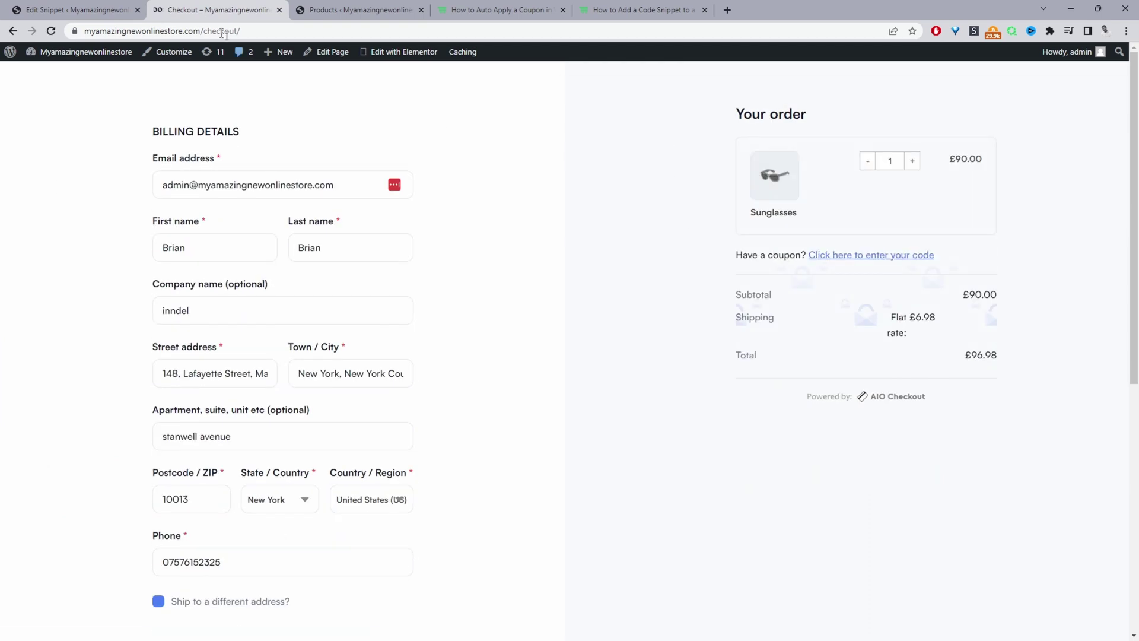
Copy the ?apply_coupon=YOUR_COUPON_CODE part of the example URL in the article's Final Results section
left_click(501, 12)
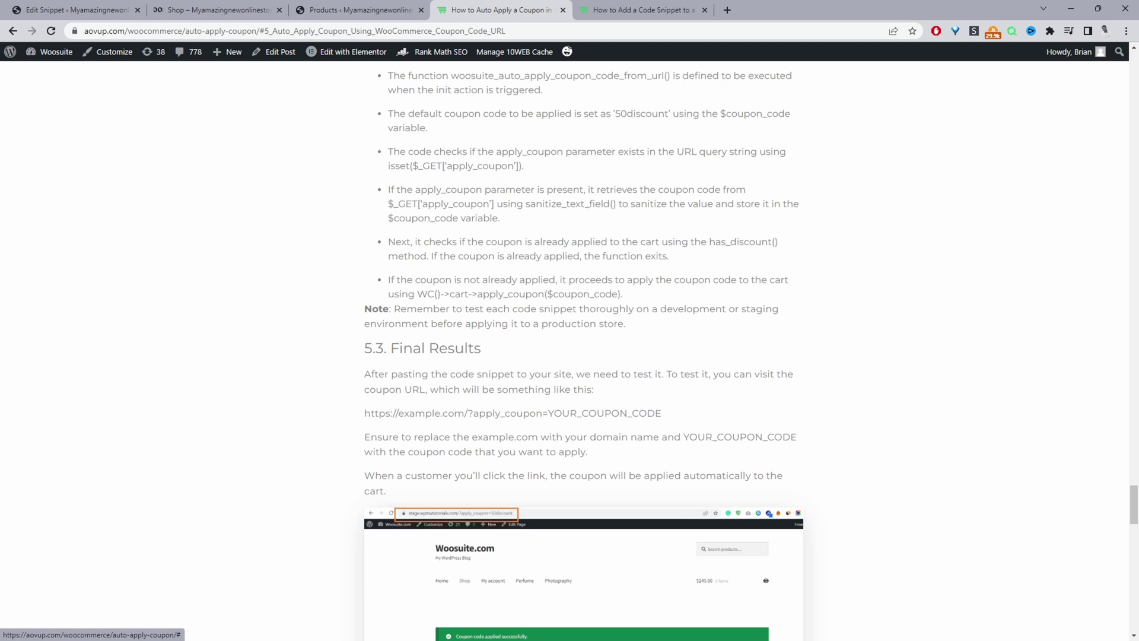
scroll(505, 258, "down", 2)
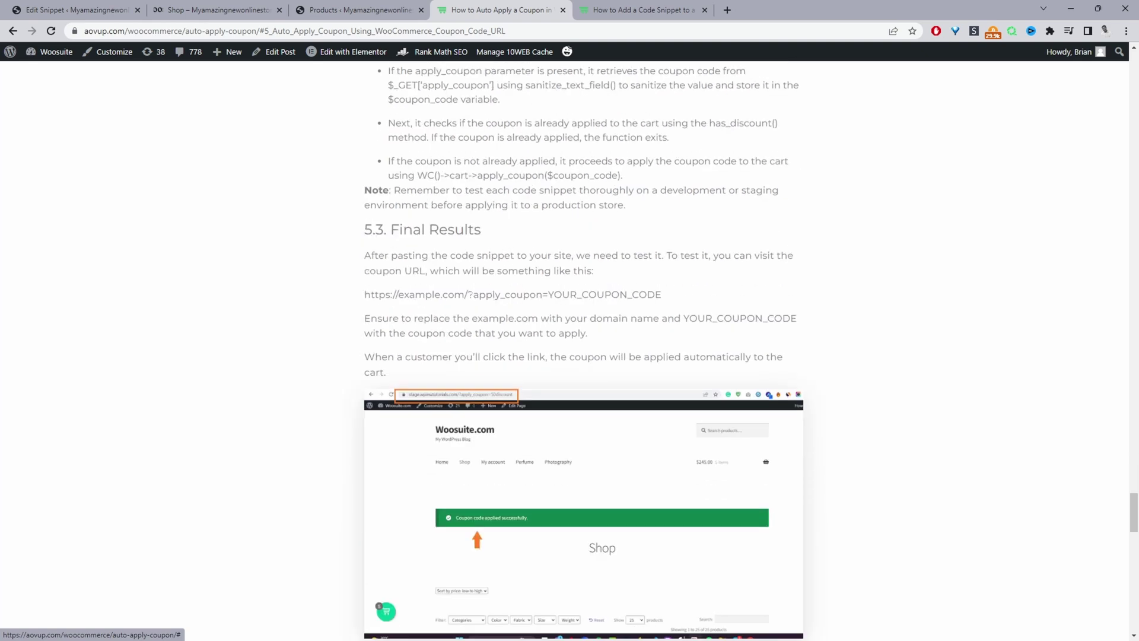
left_click_drag(468, 294, 661, 294)
key("ctrl+c")
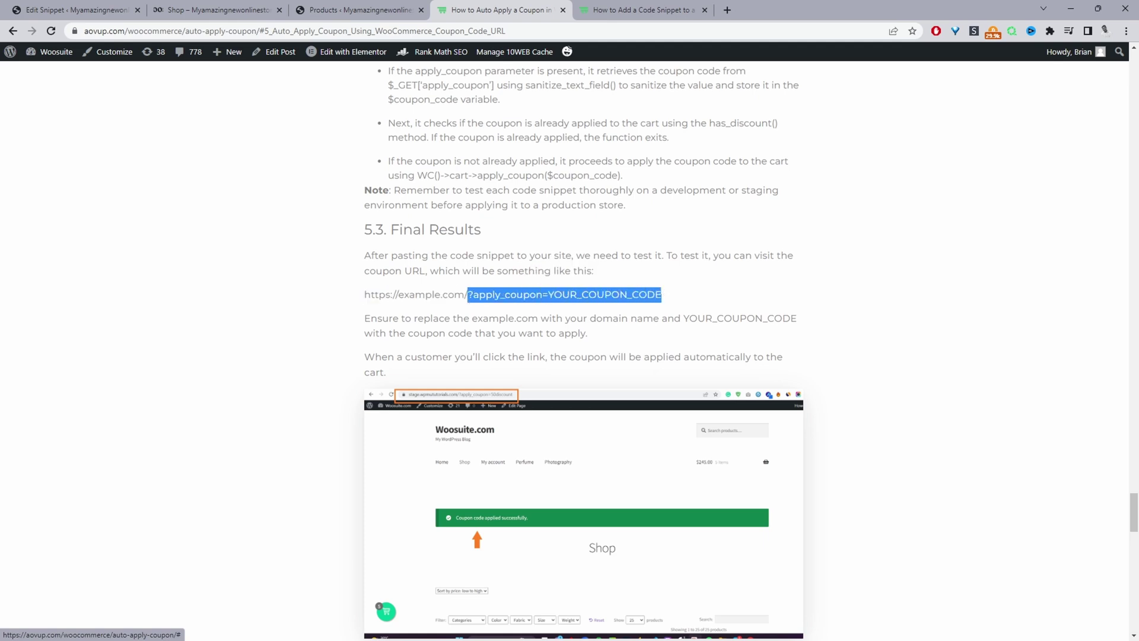
Append the copied parameter to the shop page URL, replace YOUR_COUPON_CODE with fab10, and load the page
left_click(213, 10)
left_click(254, 30)
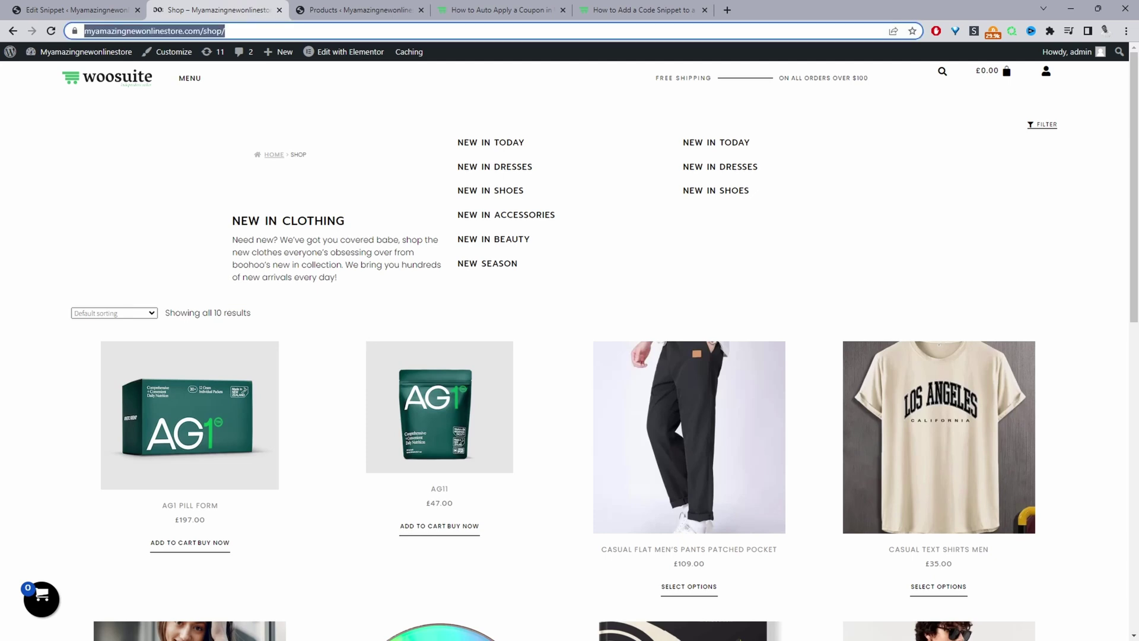
key("ctrl+v")
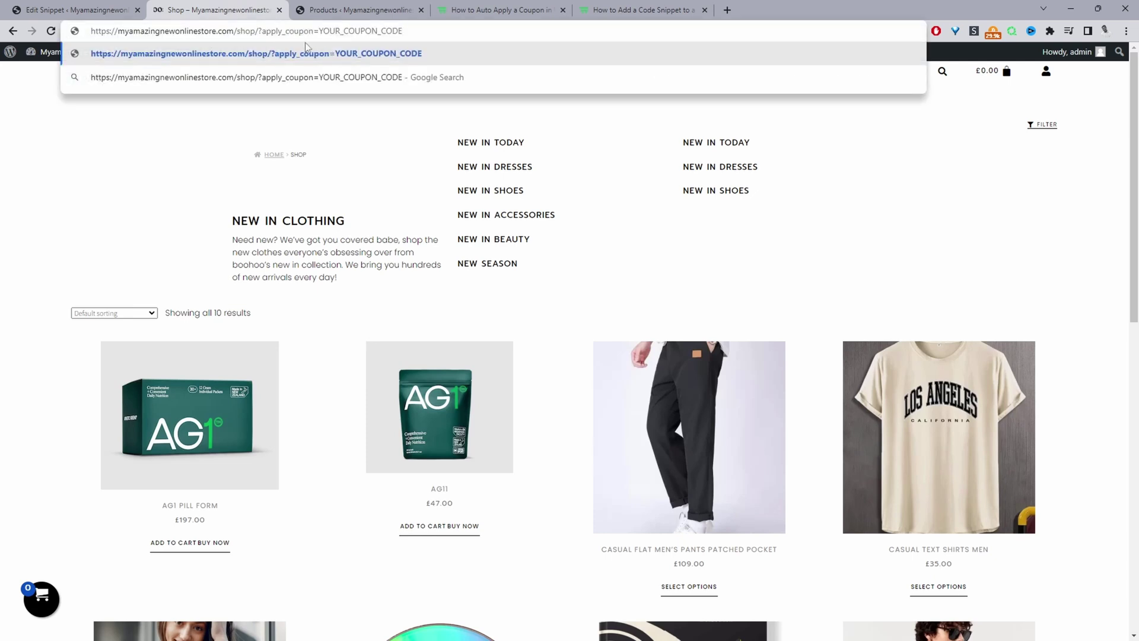
left_click_drag(322, 31, 403, 31)
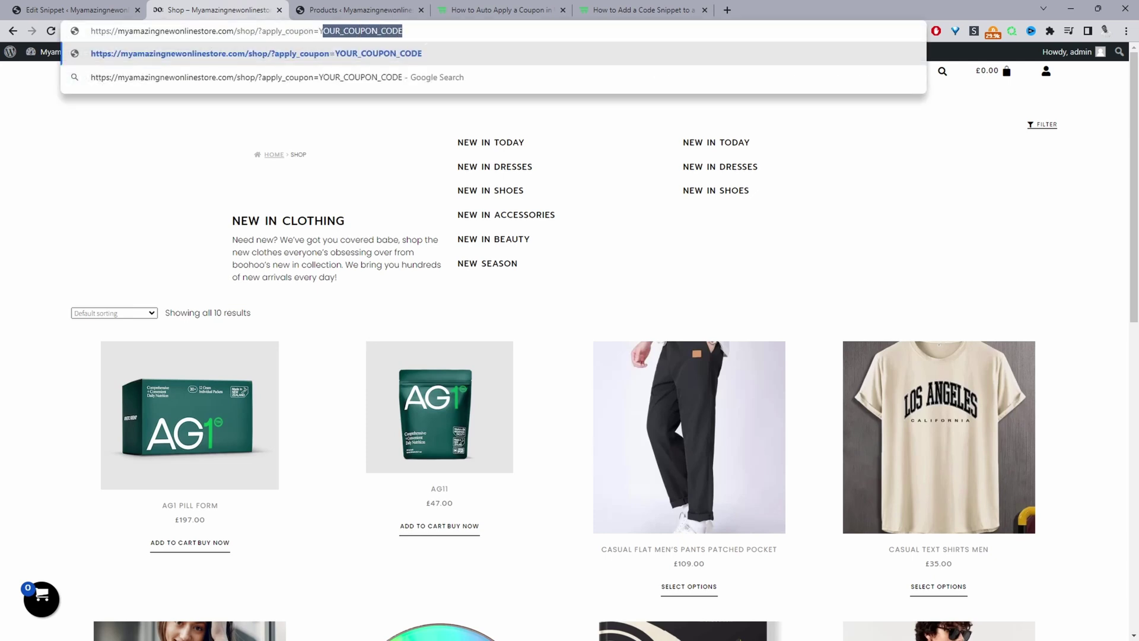
key("BackSpace")
key("BackSpace")
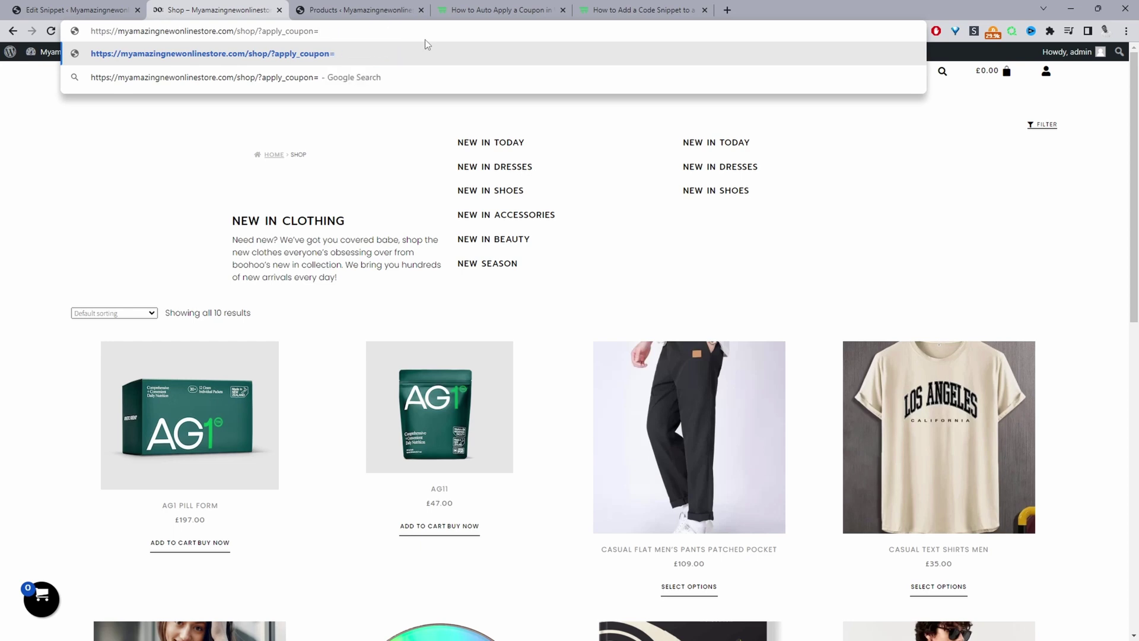
type("fab10")
left_click_drag(341, 31, 254, 31)
key("Return")
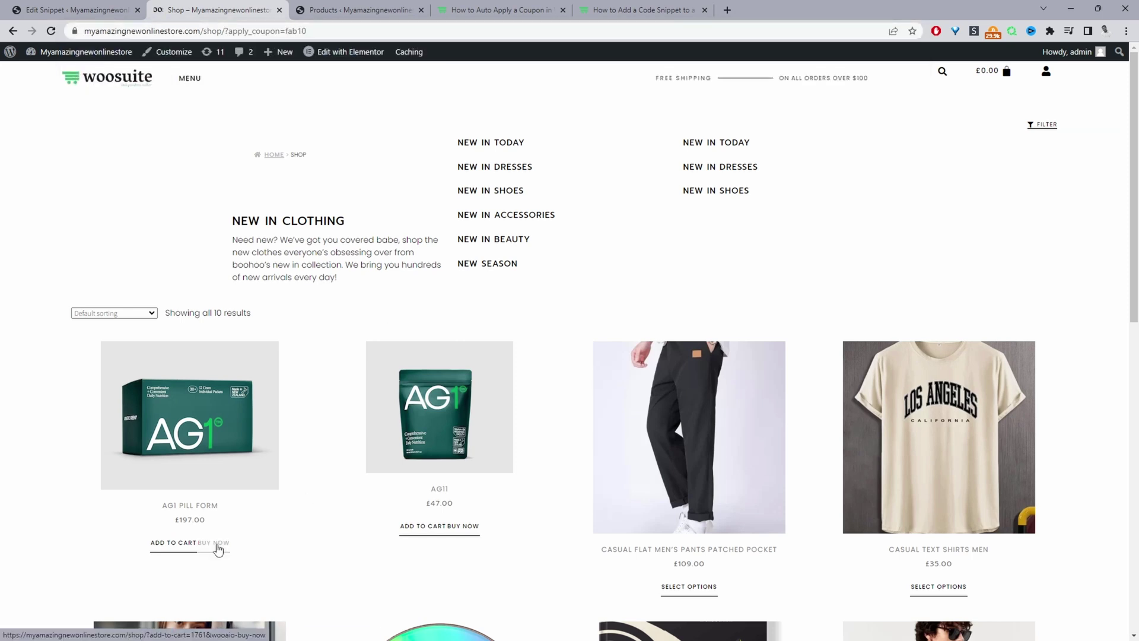
Add AG11 to the cart from the shop page to test the coupon URL
left_click_drag(333, 31, 252, 31)
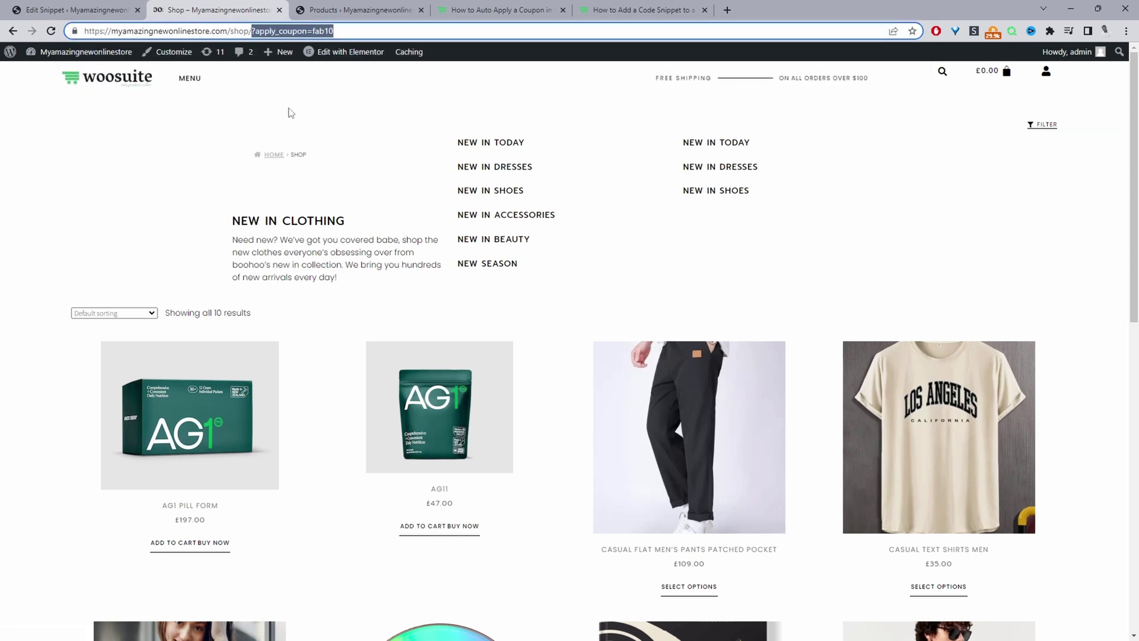
left_click(416, 532)
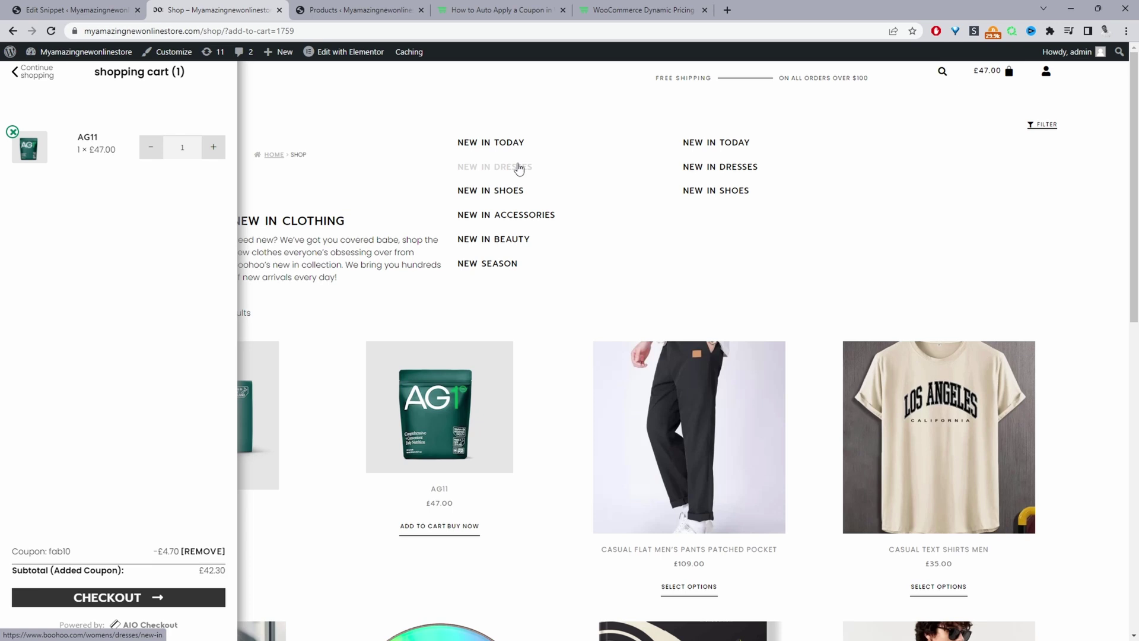
Look through the features on the Dynamic Pricing & Discount Rules plugin page
left_click(623, 8)
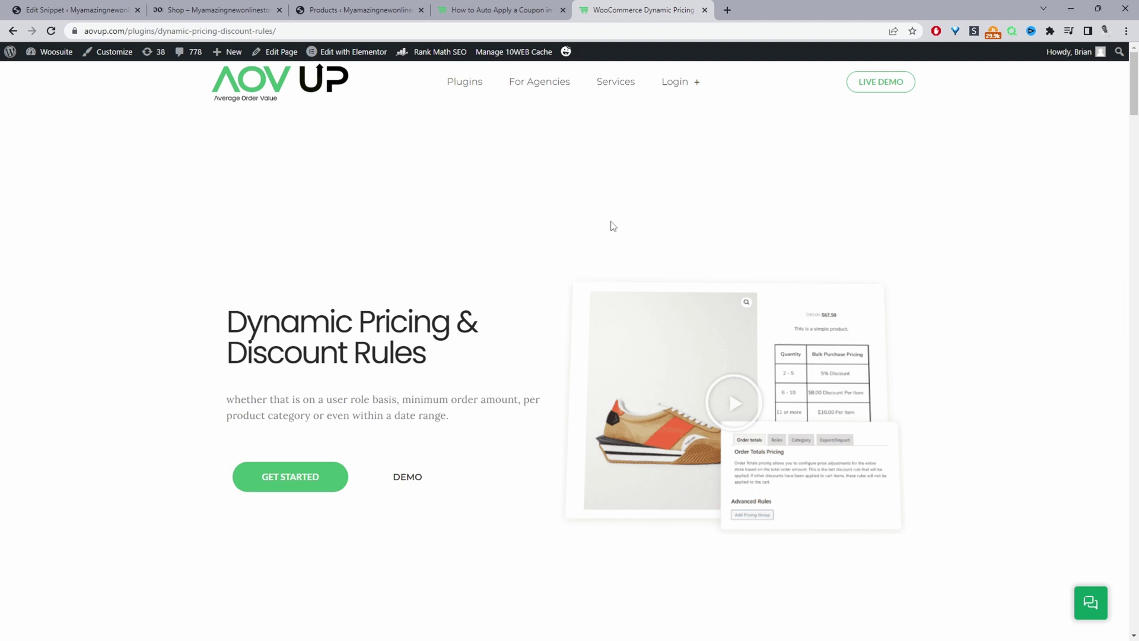
scroll(613, 226, "down", 10)
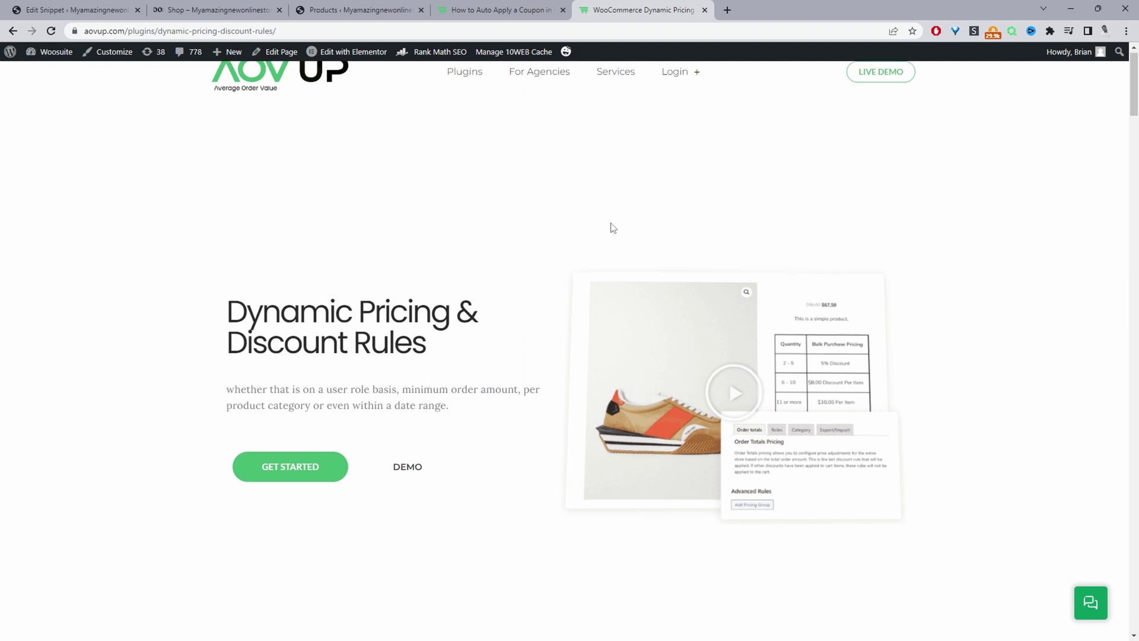
scroll(592, 352, "down", 6)
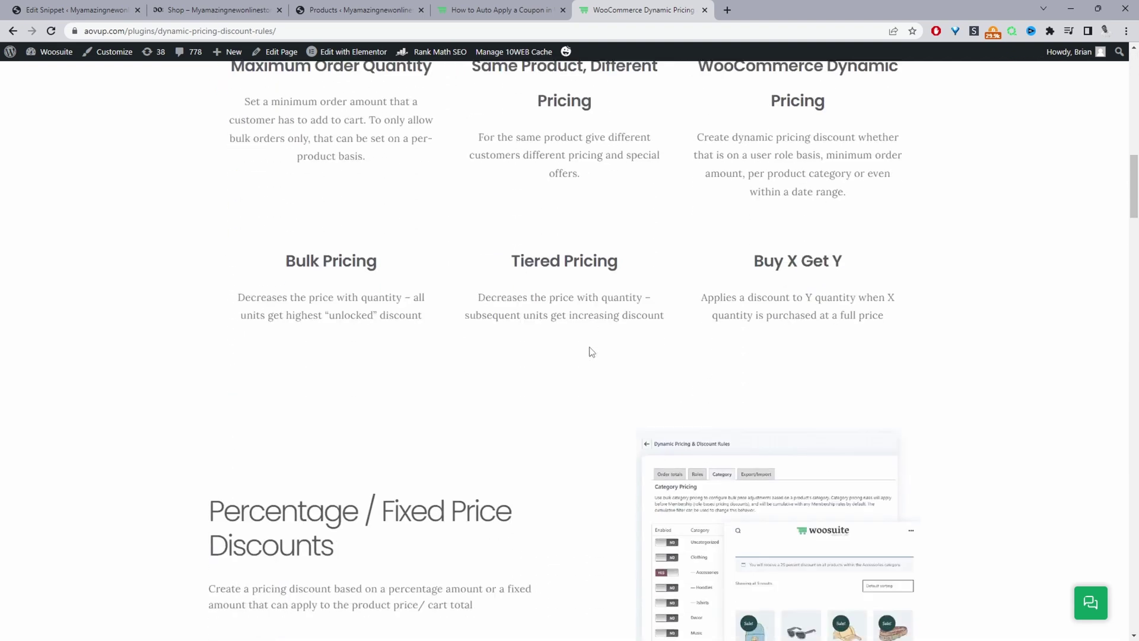